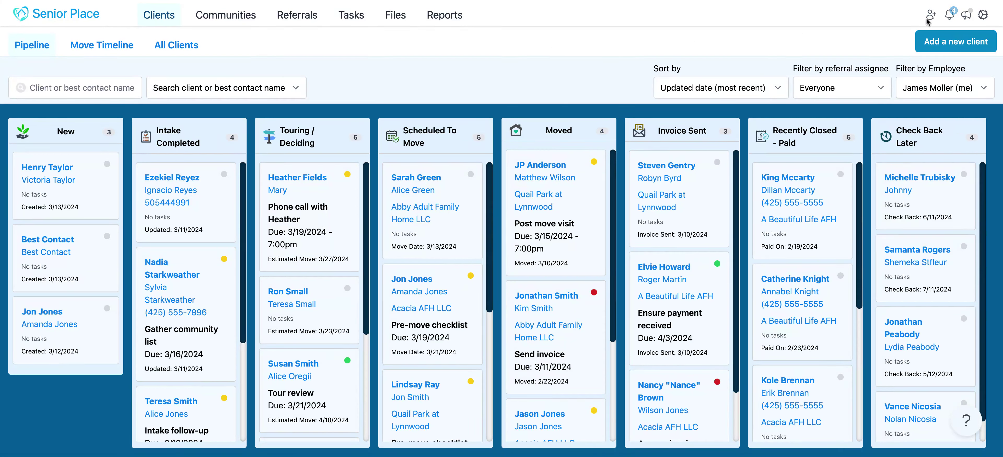
# Enable SignWise e-signatures for the company in the agency settings
pyautogui.click(983, 14)
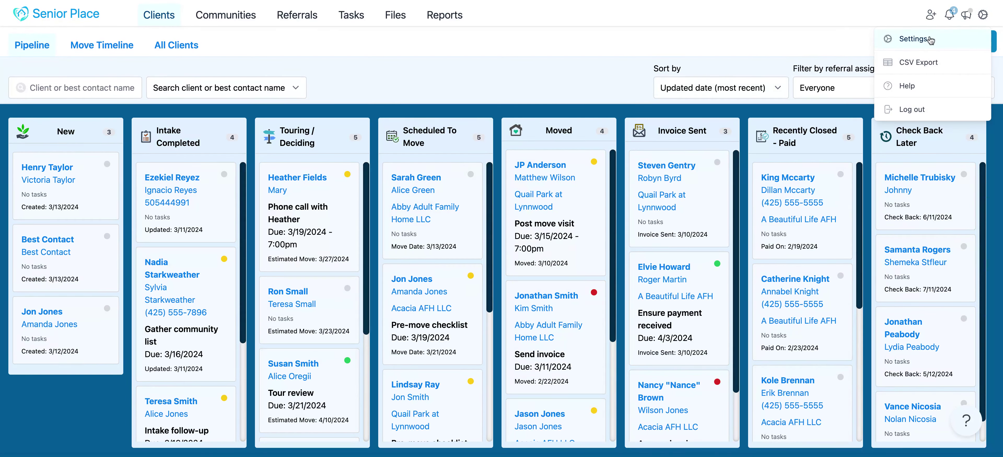
pyautogui.click(913, 39)
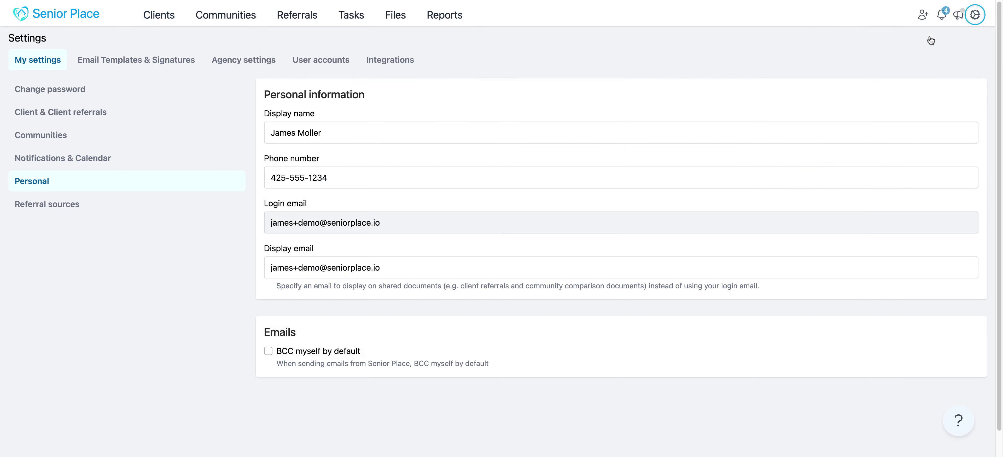
pyautogui.click(240, 58)
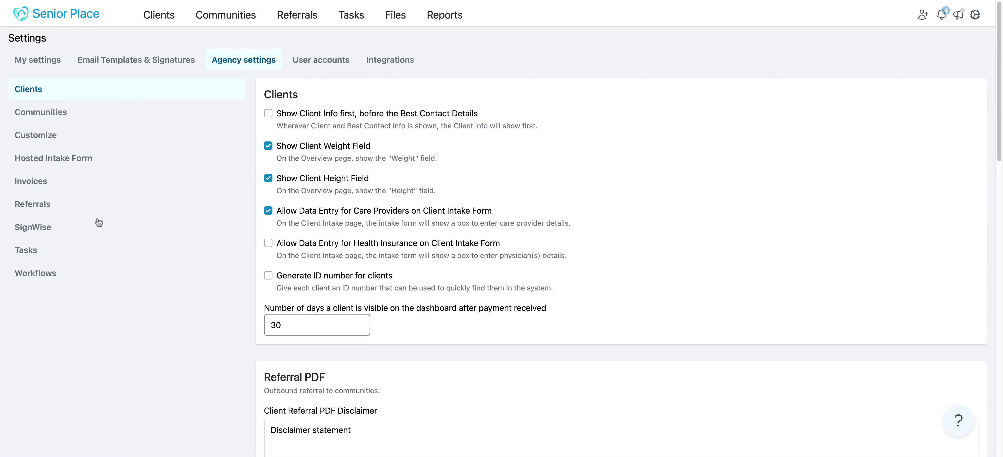
pyautogui.click(51, 233)
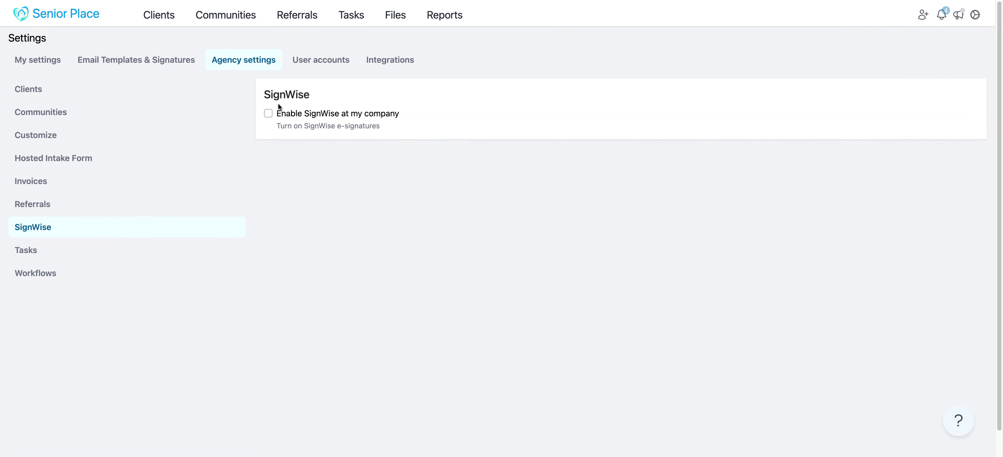
pyautogui.click(269, 113)
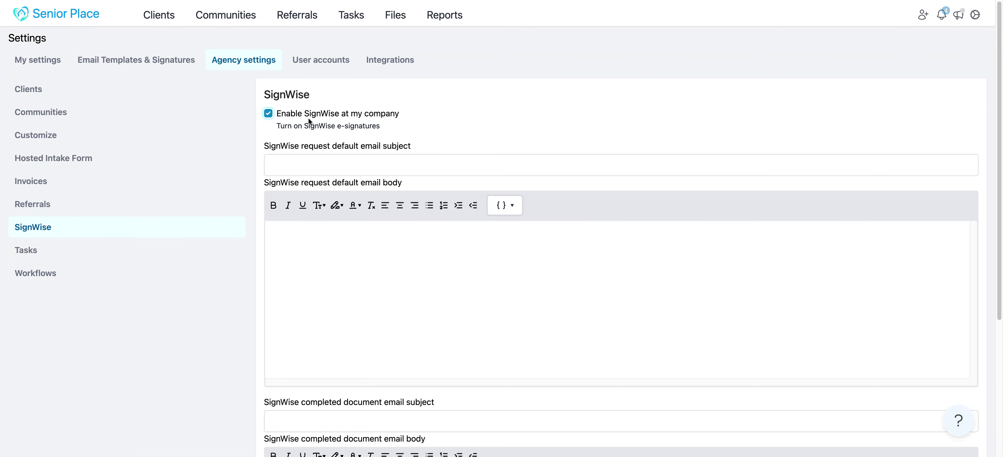
# Fill in the SignWise request email with subject "Please sign this document" and a body containing {{link}}, and the completed-document subject "Thanks for signing!"
pyautogui.scroll(-1, 310, 122)
pyautogui.scroll(-2, 310, 122)
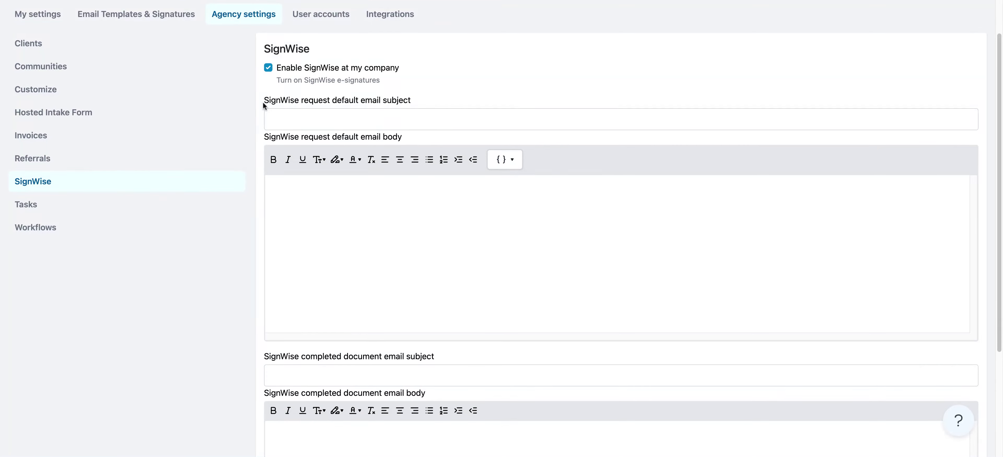
pyautogui.moveTo(263, 102); pyautogui.dragTo(437, 157)
pyautogui.scroll(-3, 389, 202)
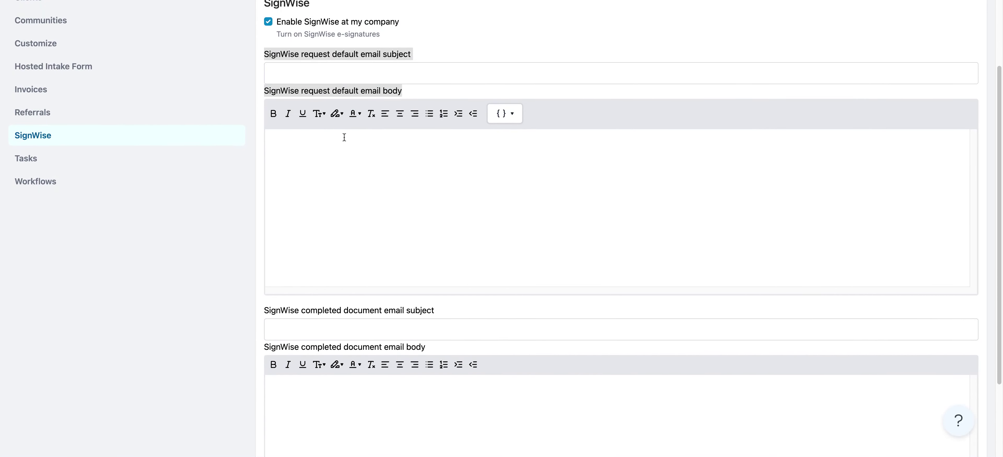
pyautogui.moveTo(301, 346); pyautogui.dragTo(374, 347)
pyautogui.scroll(6, 340, 171)
pyautogui.click(341, 170)
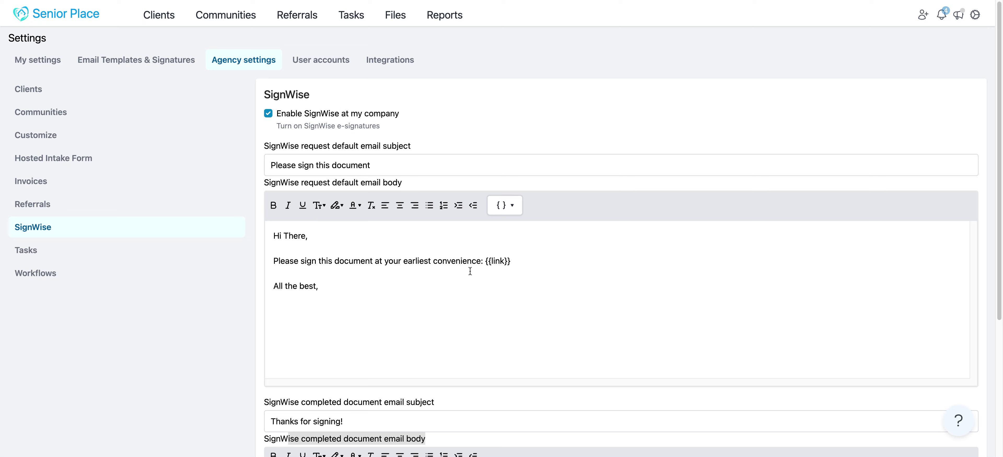
pyautogui.moveTo(519, 260); pyautogui.dragTo(486, 261)
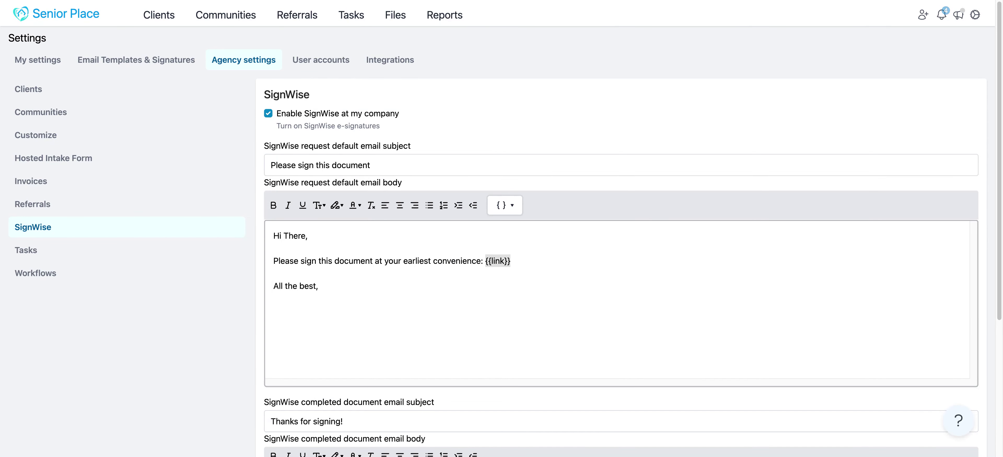
pyautogui.click(454, 156)
# Open the details of Placement-Contract.pdf in the agency files and restrict its user visibility to the Administrators group
pyautogui.click(395, 15)
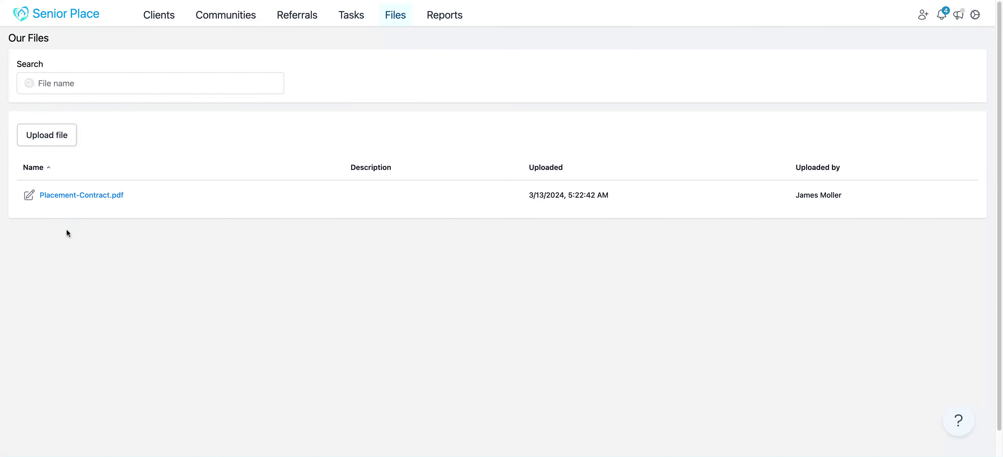
pyautogui.click(65, 199)
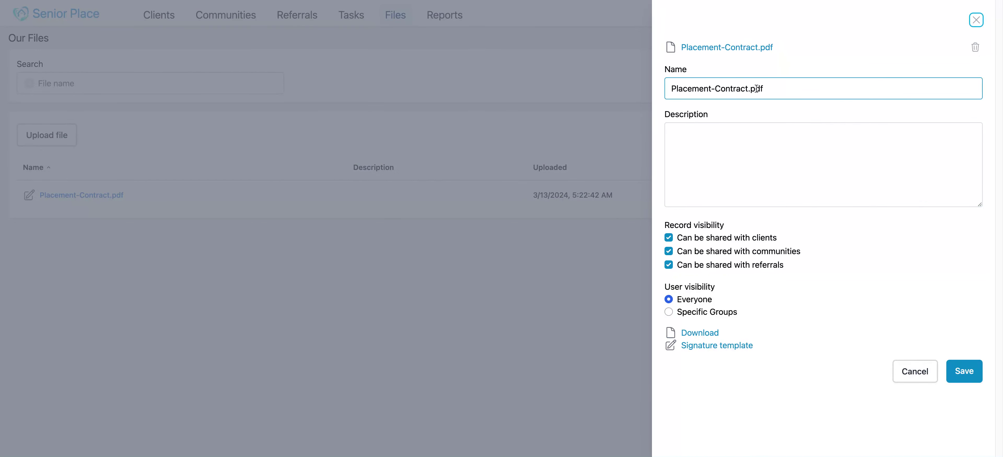
pyautogui.moveTo(800, 86); pyautogui.dragTo(656, 96)
pyautogui.click(726, 147)
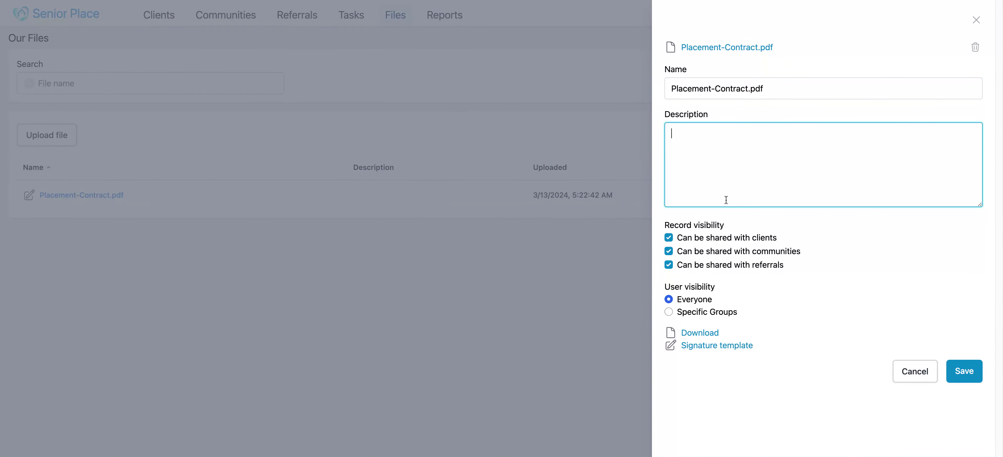
pyautogui.moveTo(741, 221); pyautogui.dragTo(674, 248)
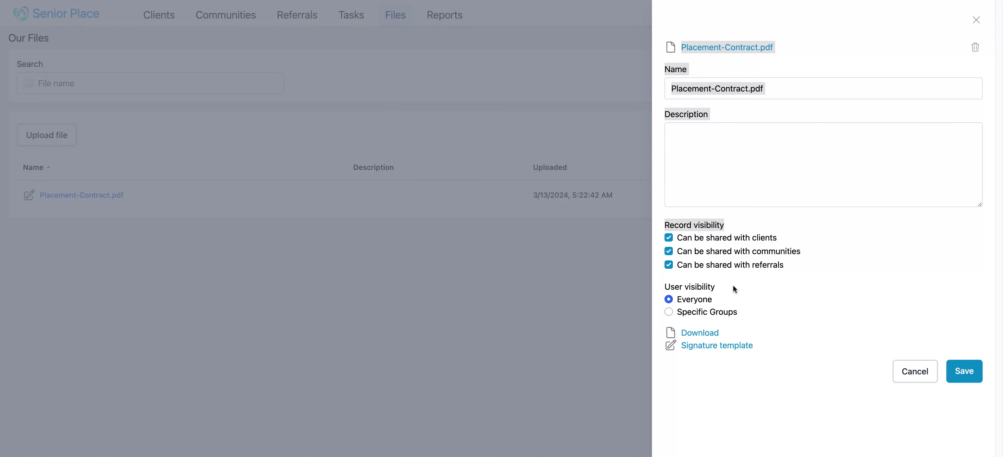
pyautogui.moveTo(732, 286); pyautogui.dragTo(687, 287)
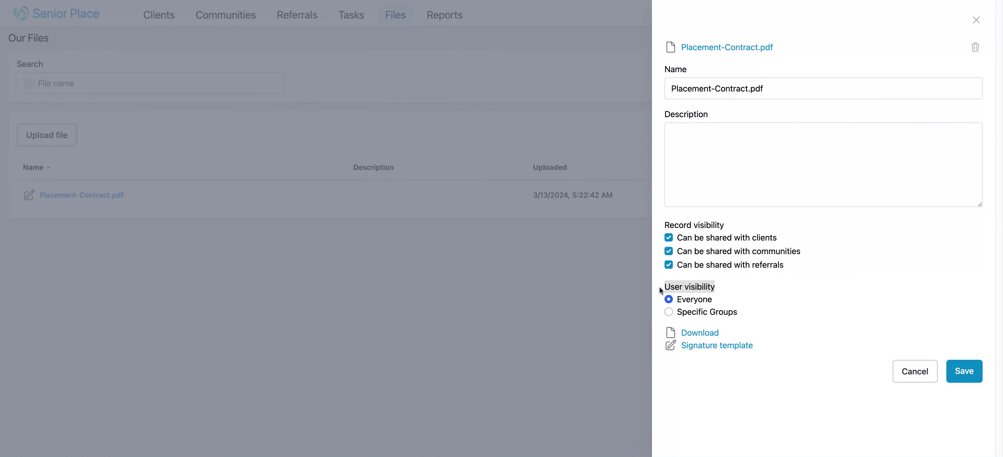
pyautogui.click(669, 311)
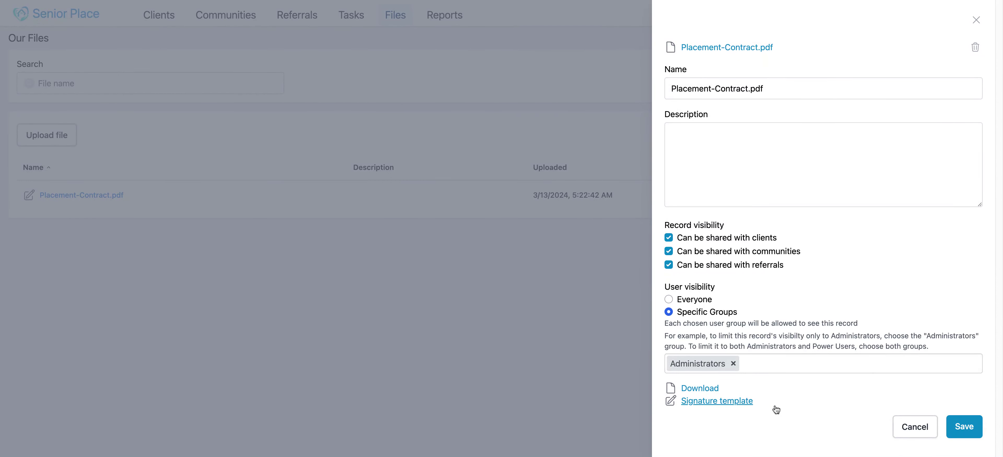
# Open the signature template of Placement-Contract.pdf and check the default text of the pre-send text field in the contract terms
pyautogui.click(716, 400)
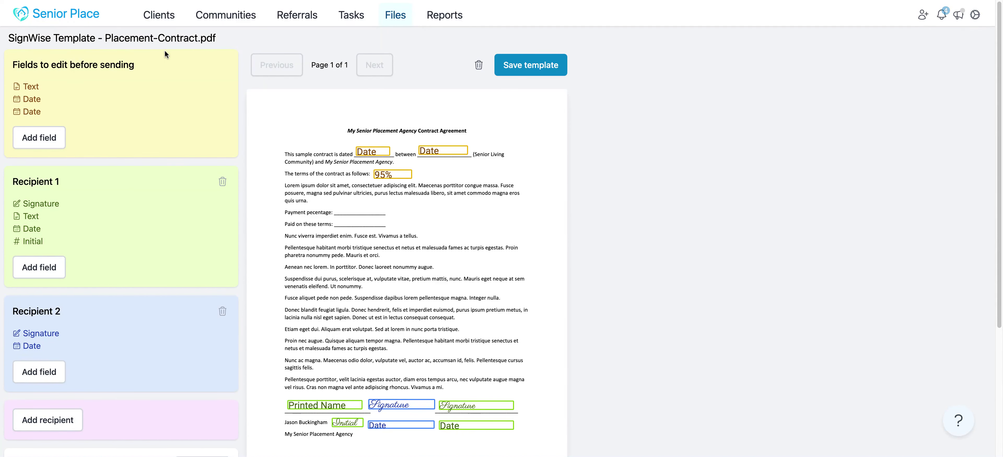
pyautogui.moveTo(135, 64); pyautogui.dragTo(11, 65)
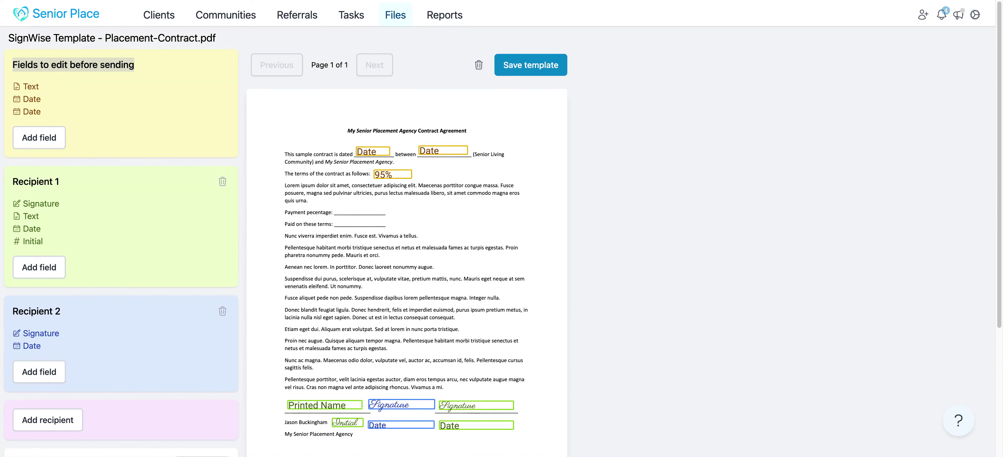
pyautogui.click(411, 172)
pyautogui.moveTo(51, 169); pyautogui.dragTo(21, 159)
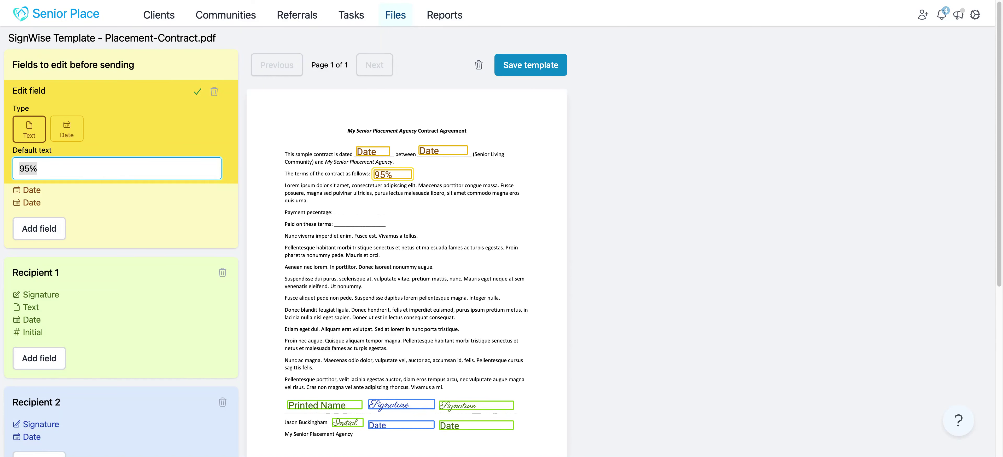
pyautogui.click(197, 91)
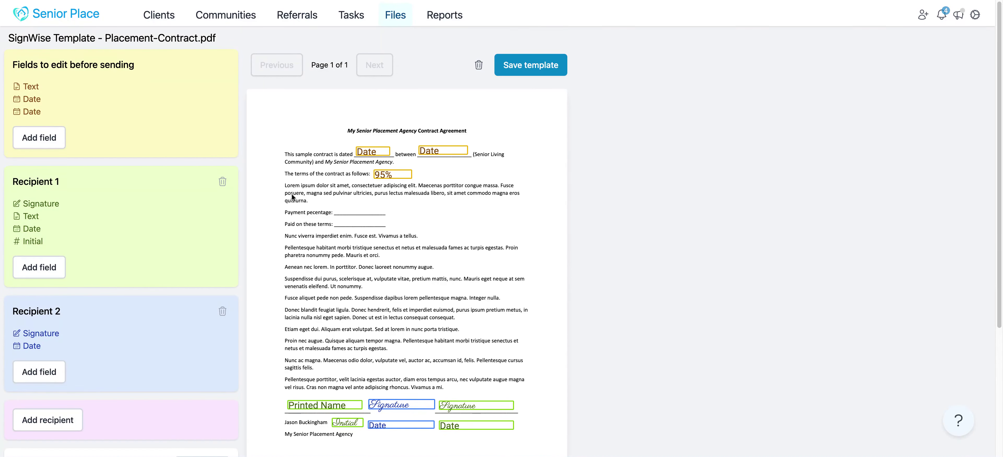
pyautogui.moveTo(86, 186); pyautogui.dragTo(12, 183)
pyautogui.scroll(-1, 81, 199)
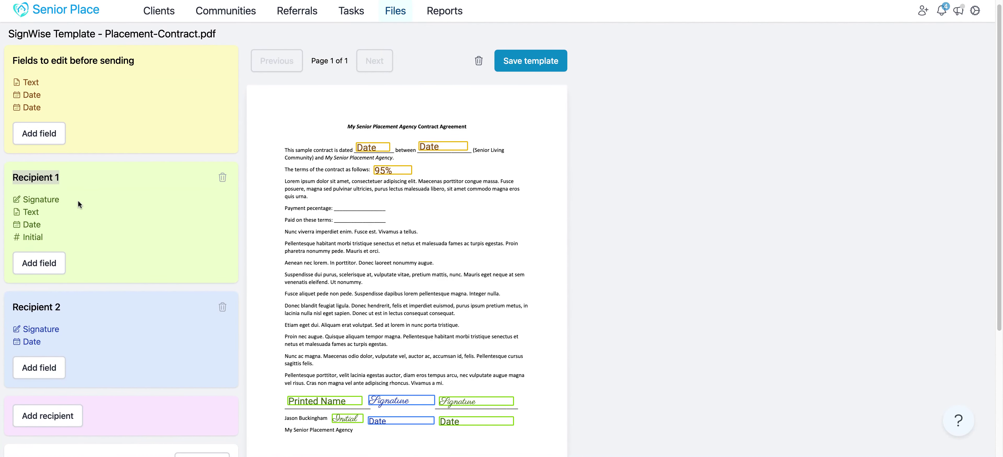
pyautogui.click(38, 264)
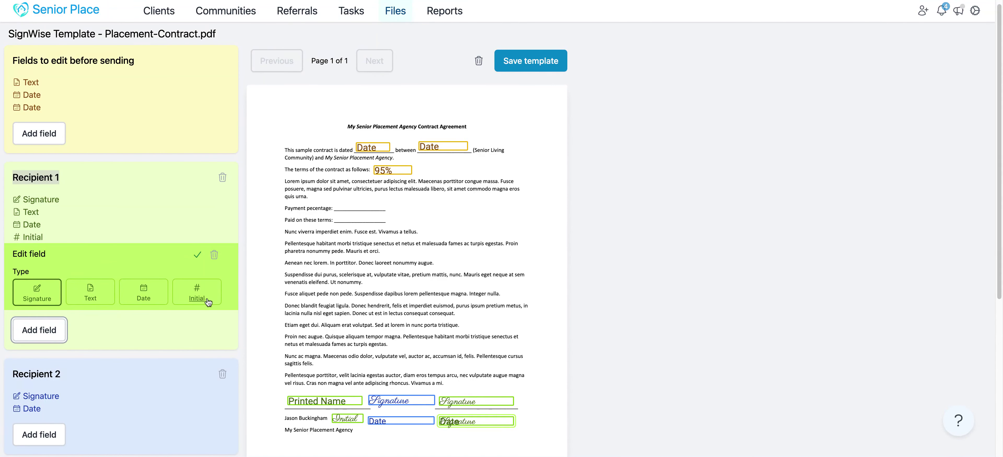
pyautogui.click(214, 255)
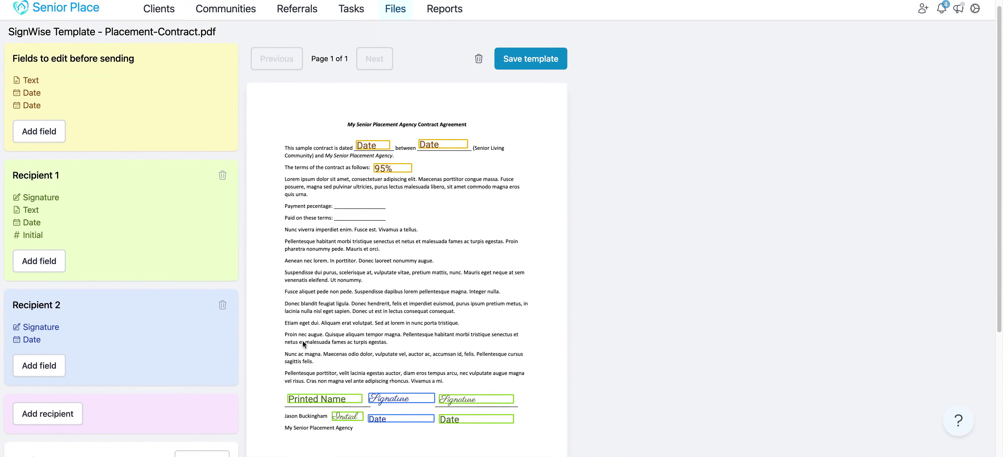
# Examine the type and placeholder text of Recipient 1's Printed Name field, and close it unchanged
pyautogui.scroll(-2, 313, 378)
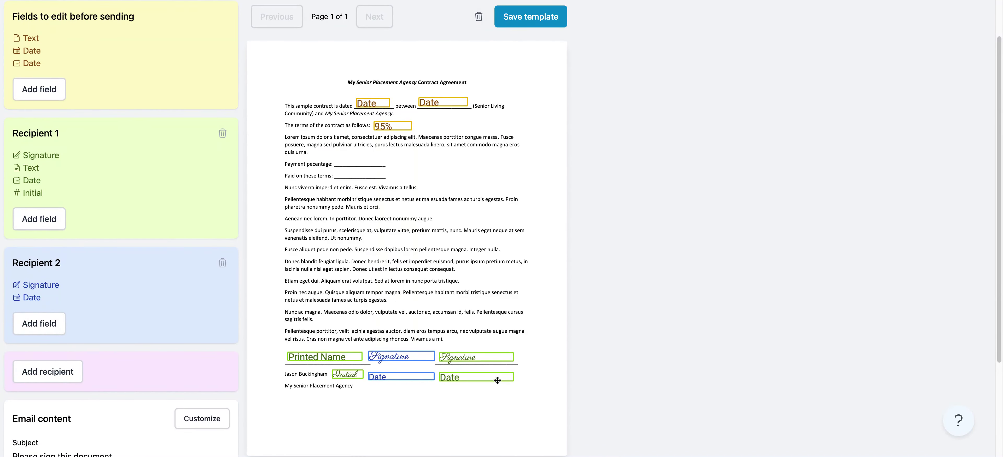
pyautogui.click(322, 353)
pyautogui.moveTo(79, 234); pyautogui.dragTo(12, 233)
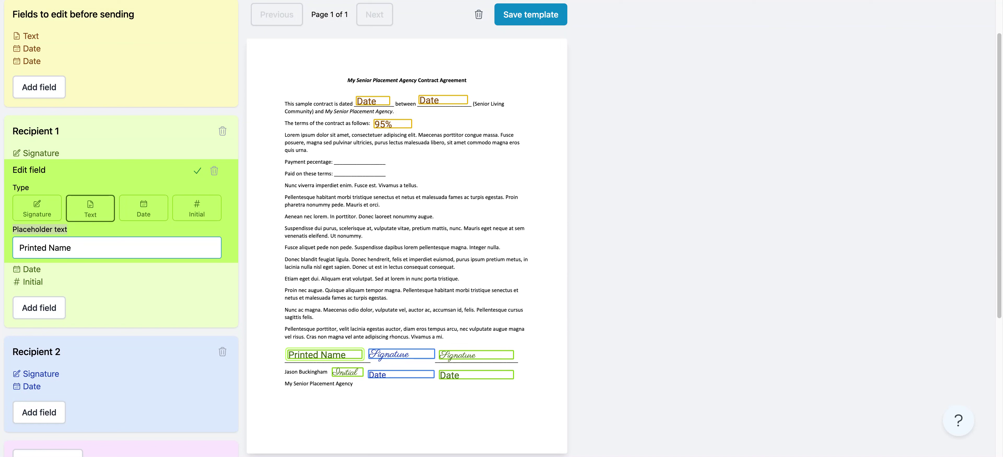
pyautogui.moveTo(74, 248); pyautogui.dragTo(17, 248)
pyautogui.click(294, 278)
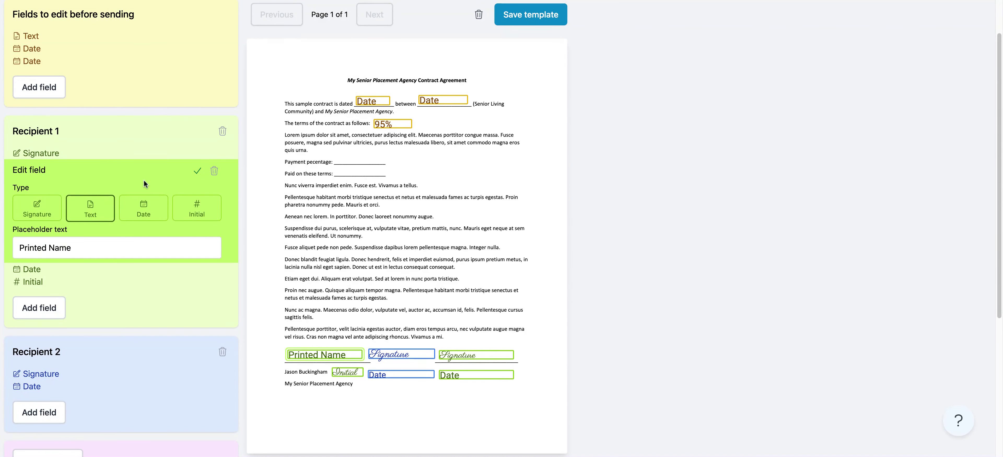
pyautogui.click(197, 170)
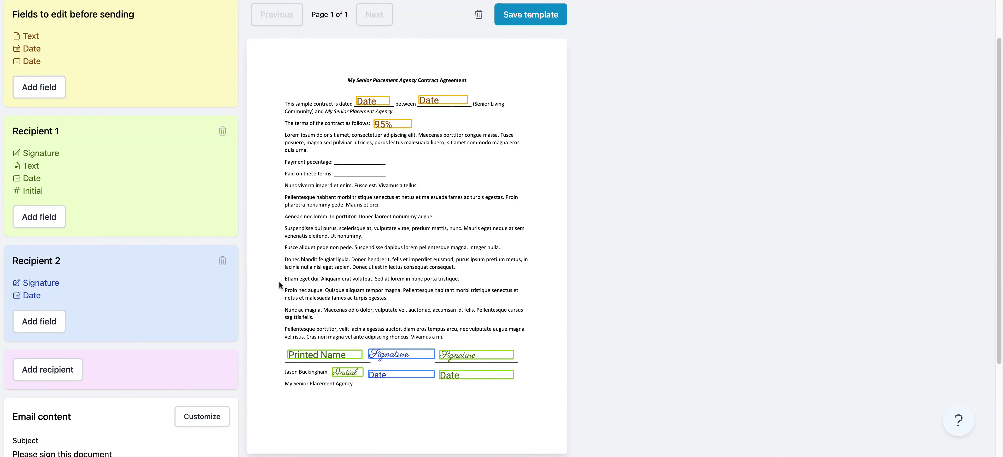
# Delete Recipient 1's Printed Name field, and add a new text field for Recipient 1 on the payment percentage line
pyautogui.click(298, 349)
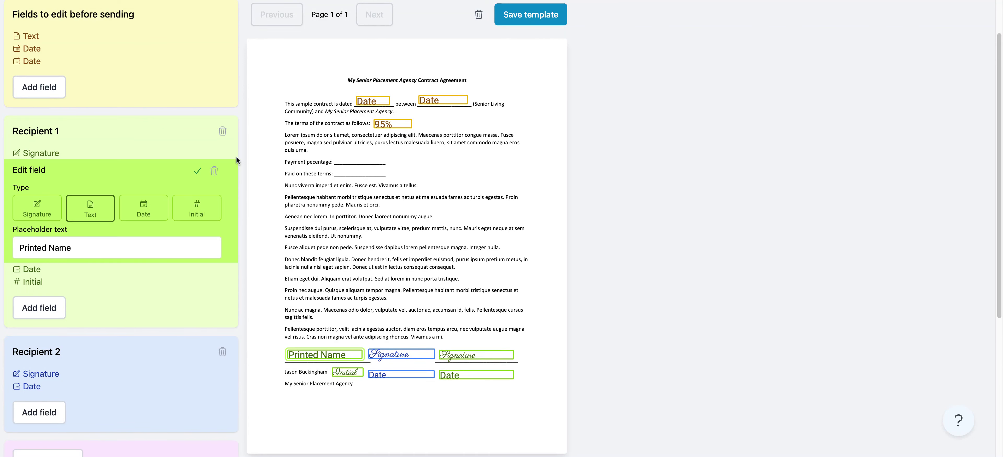
pyautogui.click(213, 174)
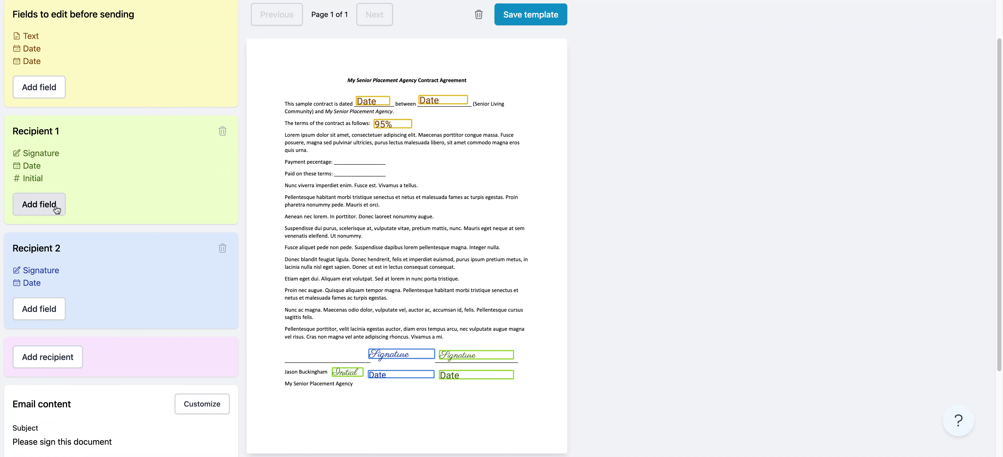
pyautogui.click(45, 205)
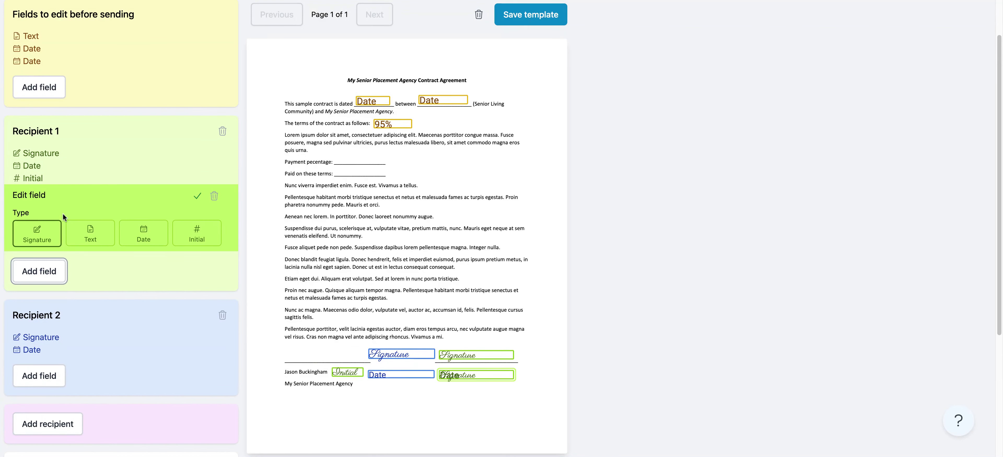
pyautogui.click(92, 234)
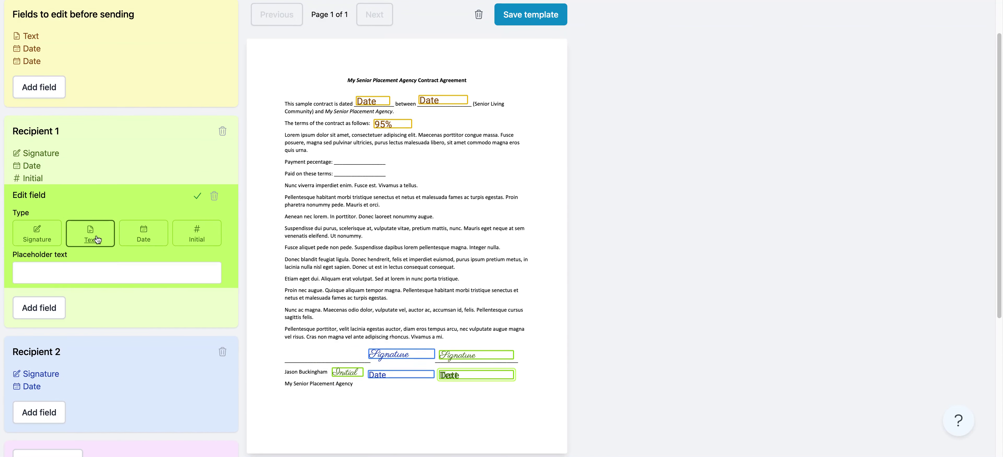
pyautogui.click(197, 195)
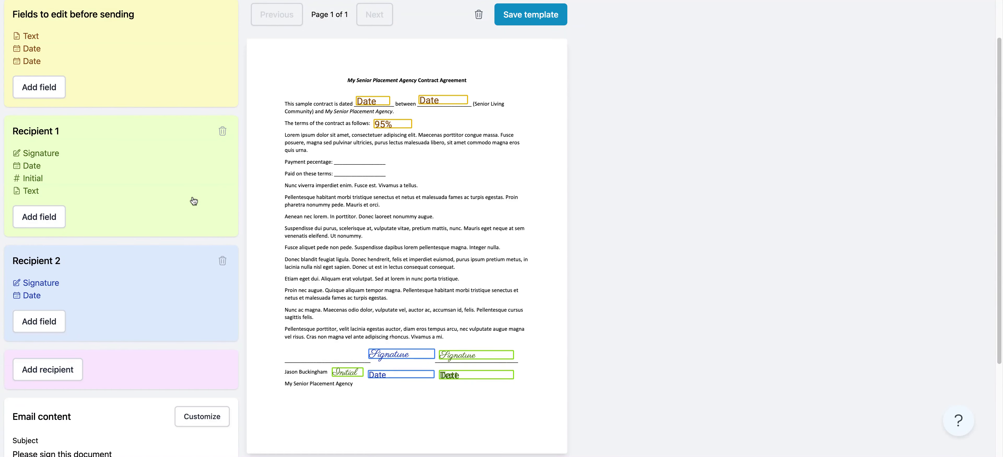
pyautogui.moveTo(456, 375); pyautogui.dragTo(334, 152)
pyautogui.scroll(-1, 16, 230)
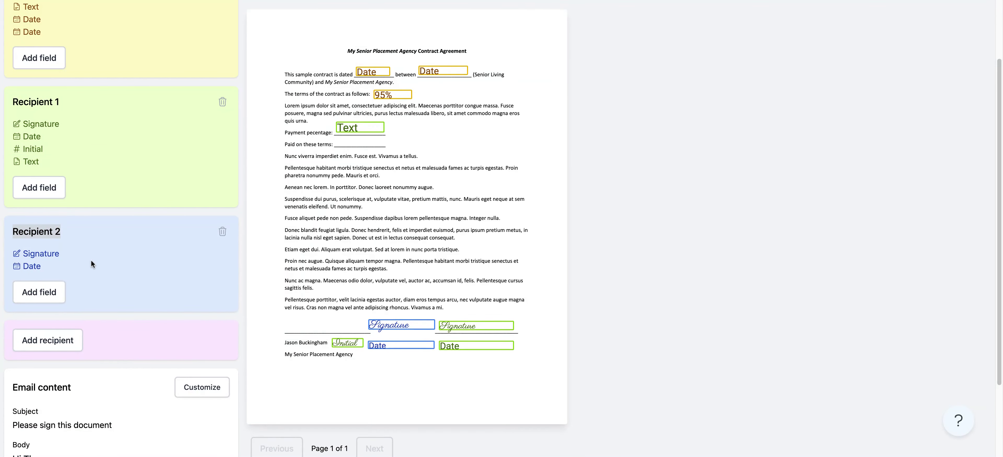
pyautogui.scroll(1, 134, 239)
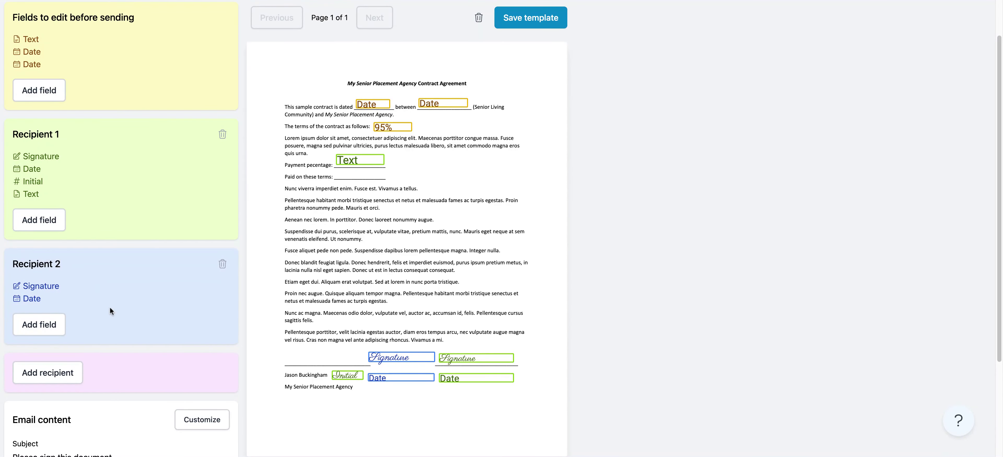
pyautogui.scroll(-2, 118, 284)
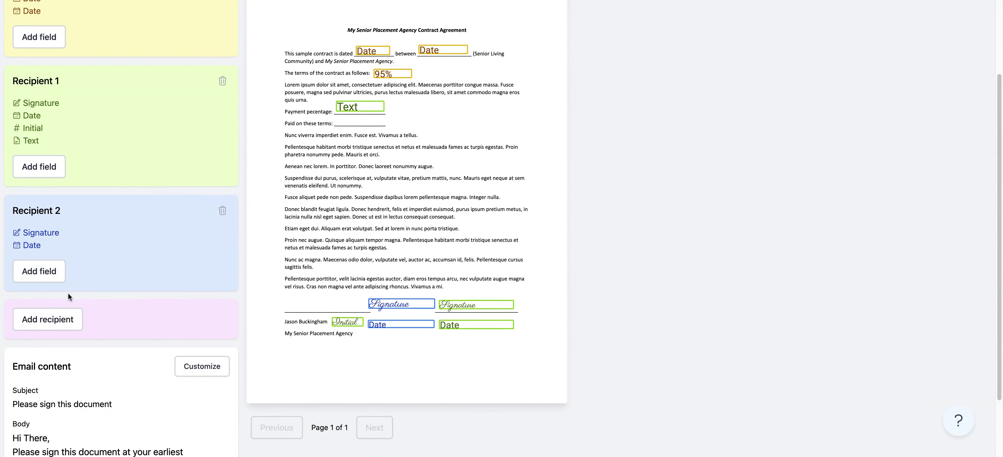
pyautogui.moveTo(59, 325); pyautogui.dragTo(13, 322)
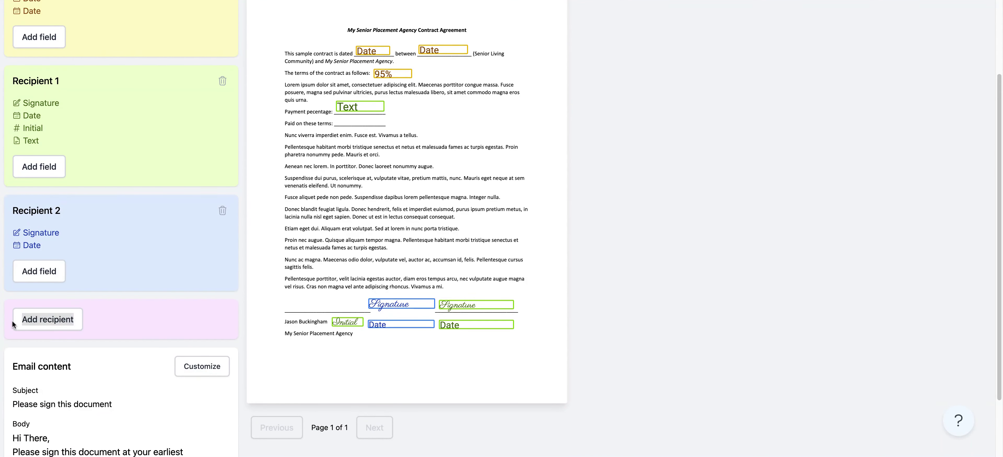
# Add a third recipient with a signature field below Recipient 1's date field, and delete that recipient again
pyautogui.click(43, 327)
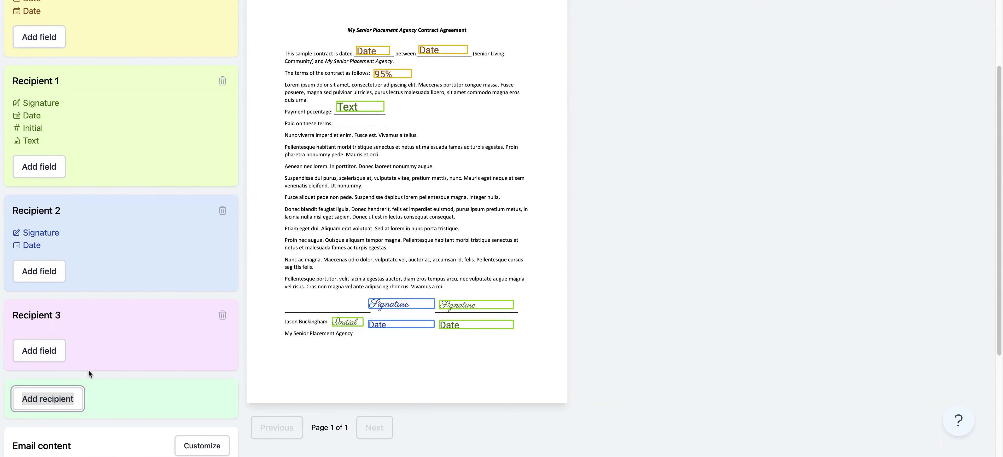
pyautogui.click(38, 350)
pyautogui.scroll(-1, 102, 342)
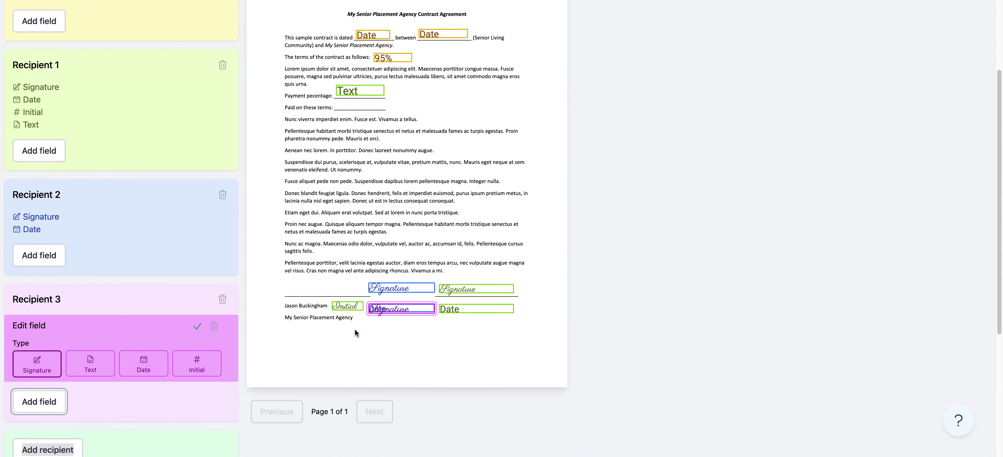
pyautogui.moveTo(405, 309); pyautogui.dragTo(398, 334)
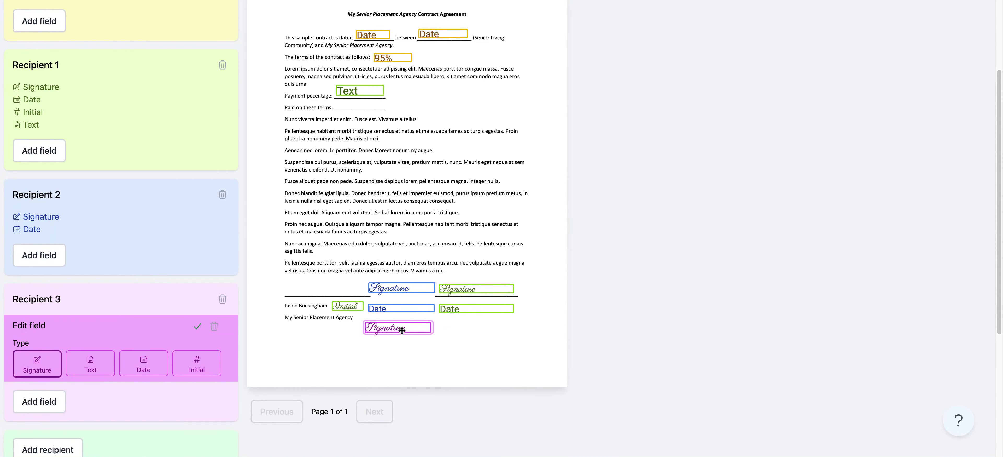
pyautogui.moveTo(372, 326); pyautogui.dragTo(457, 328)
pyautogui.moveTo(62, 299); pyautogui.dragTo(15, 298)
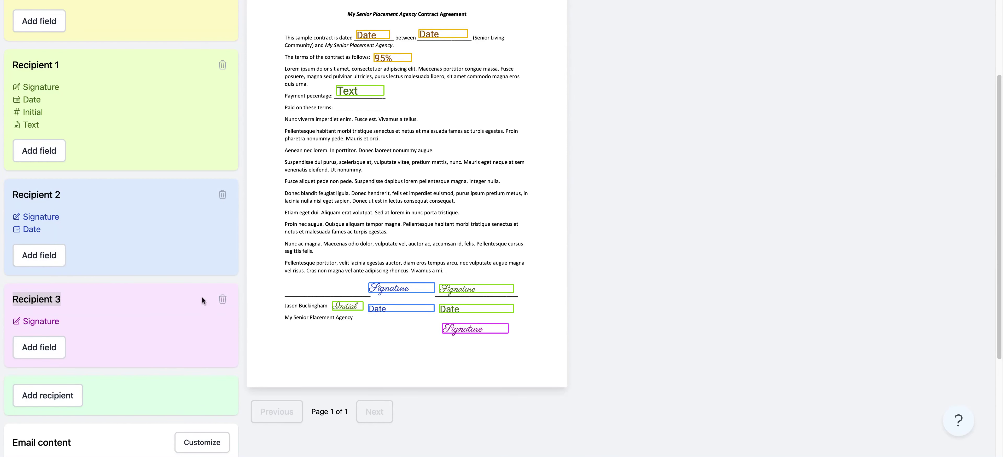
pyautogui.click(222, 299)
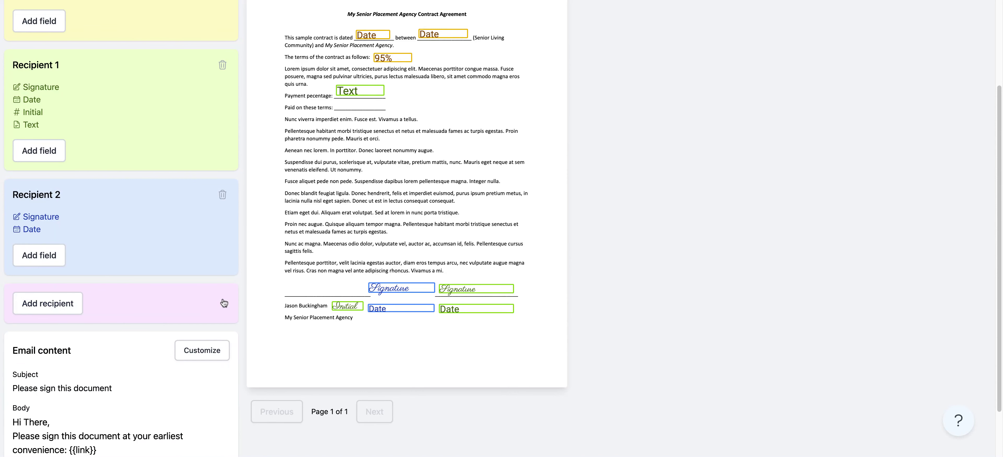
# Check the email content of the signature template and save the template
pyautogui.scroll(-3, 153, 300)
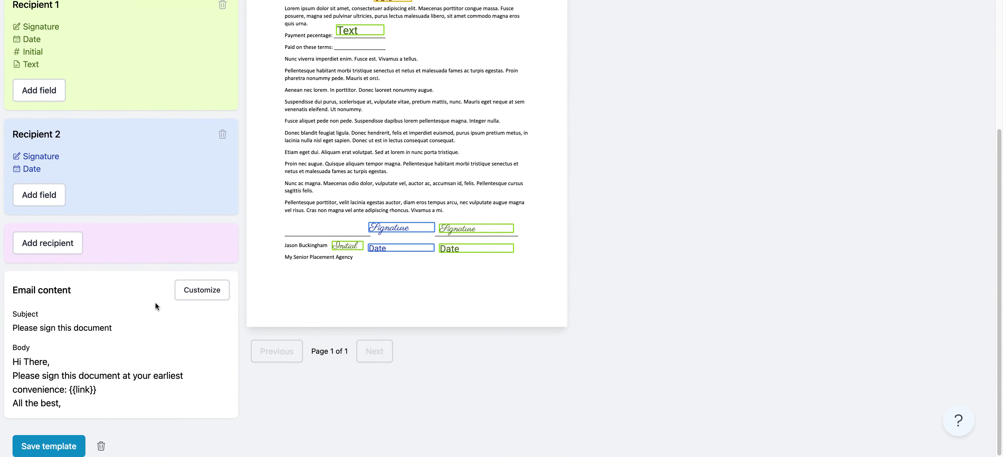
pyautogui.tripleClick(72, 290)
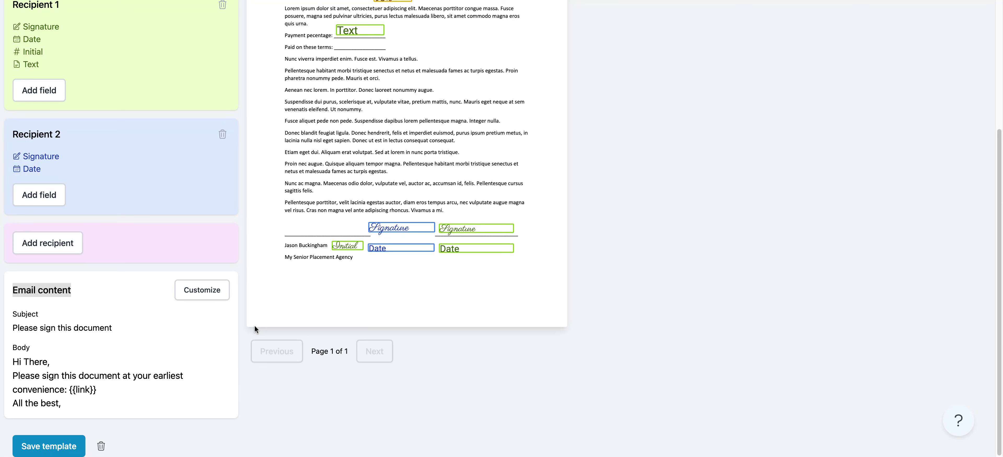
pyautogui.scroll(1, 289, 238)
pyautogui.scroll(1, 205, 226)
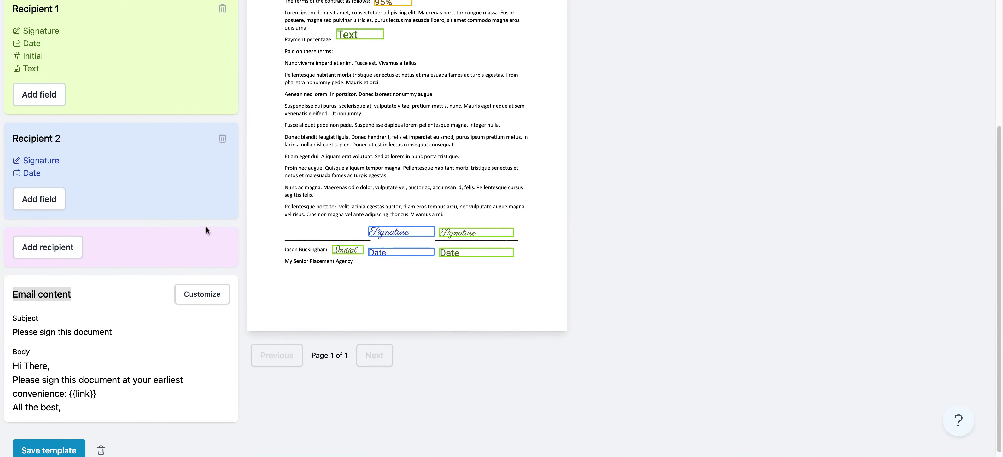
pyautogui.scroll(5, 205, 226)
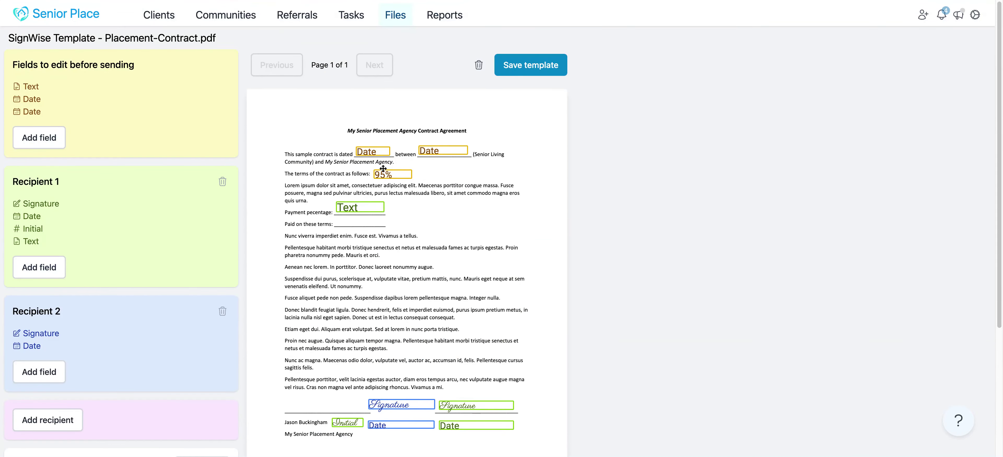
pyautogui.click(523, 75)
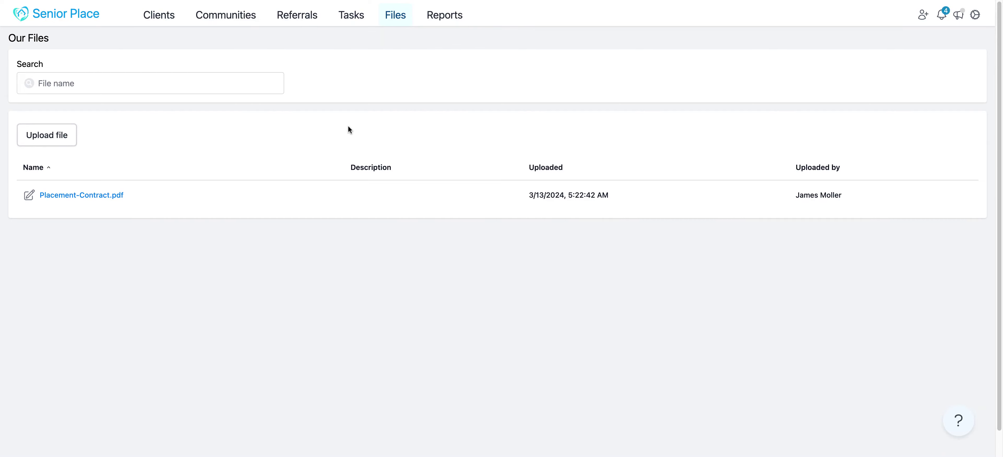
# Open the community 1st & Amazing Adult Family Home LLC and start a signature request from the Placement-Contract.pdf template
pyautogui.click(234, 21)
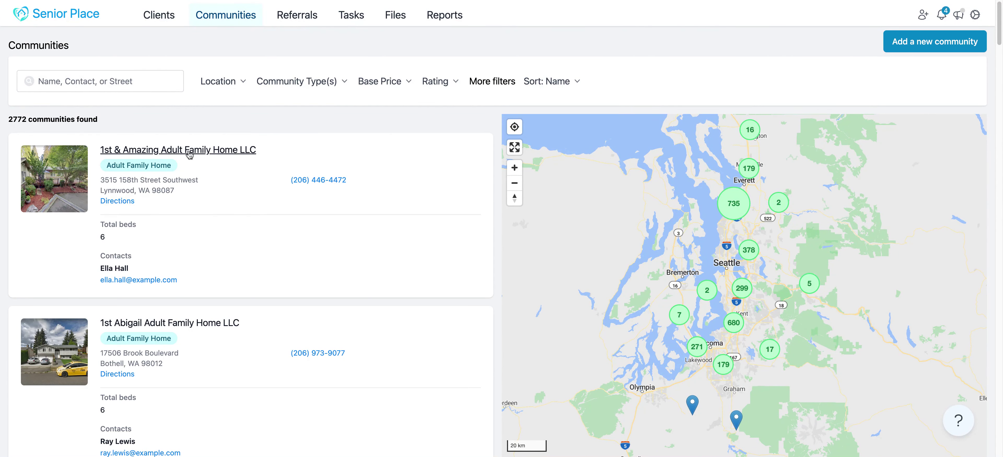
pyautogui.click(240, 151)
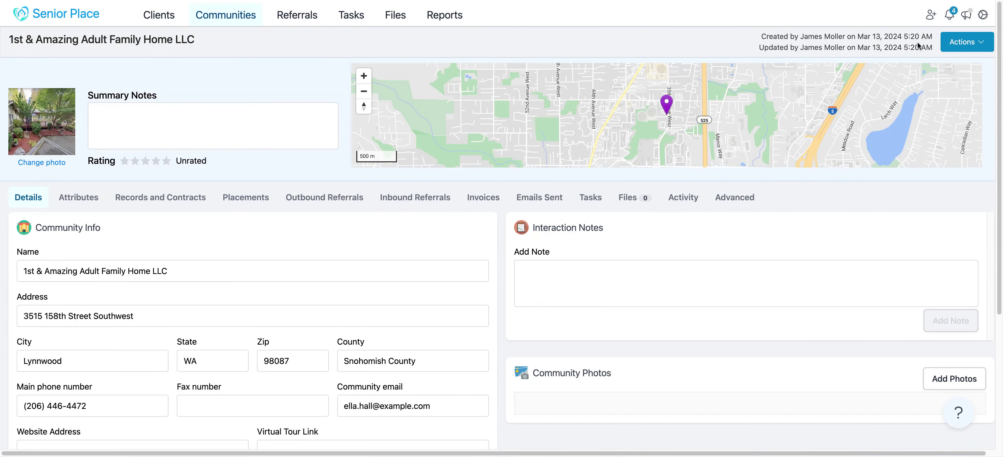
pyautogui.click(976, 44)
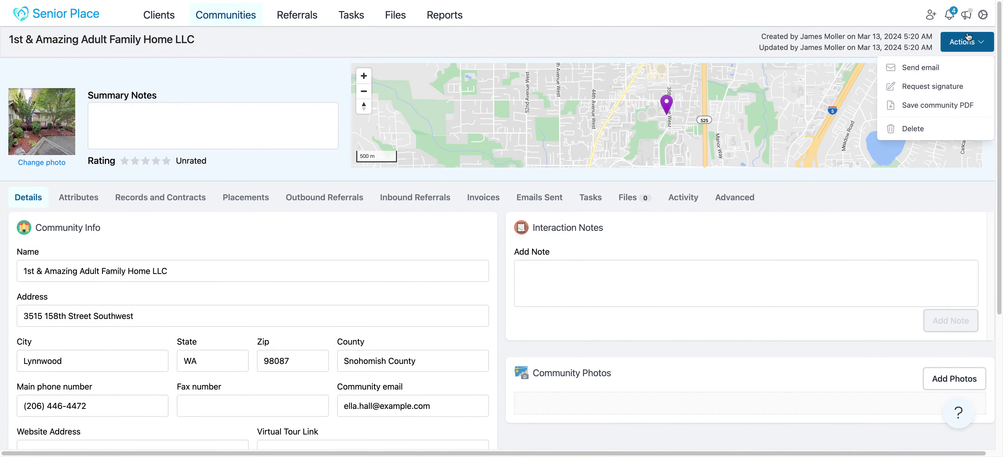
pyautogui.click(941, 90)
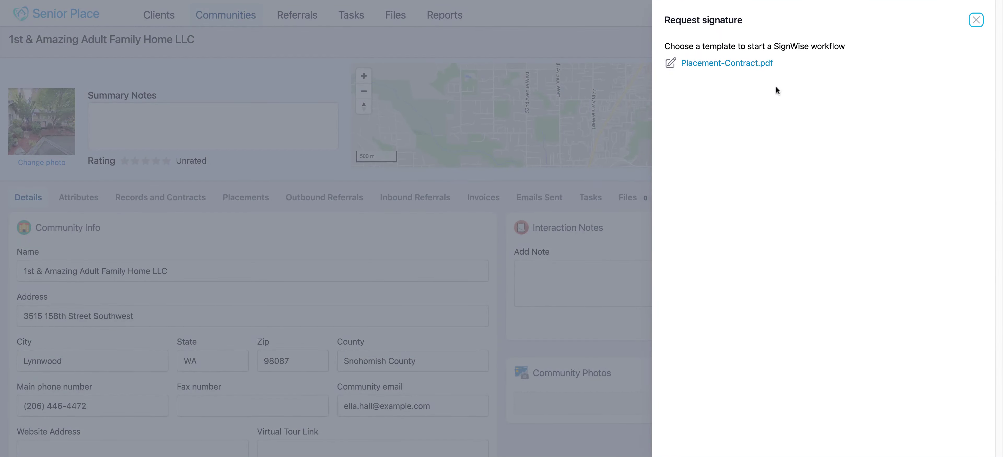
pyautogui.moveTo(851, 45); pyautogui.dragTo(660, 46)
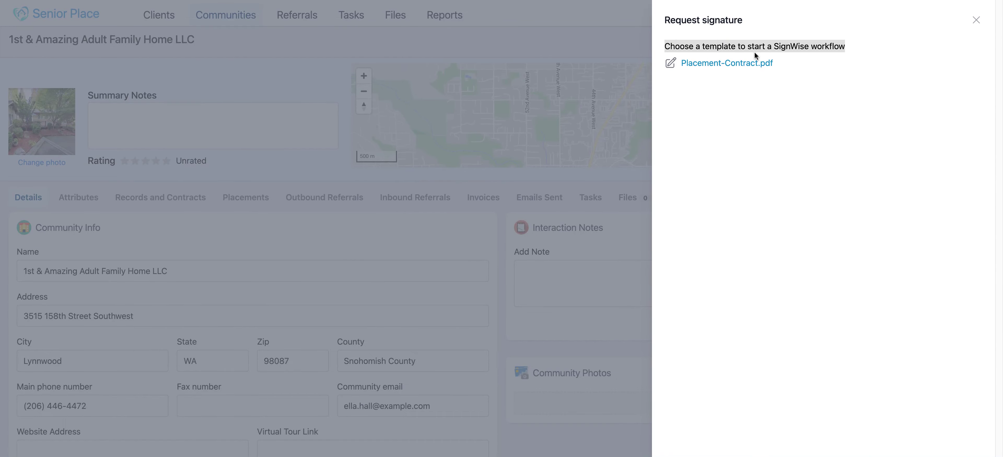
pyautogui.click(735, 62)
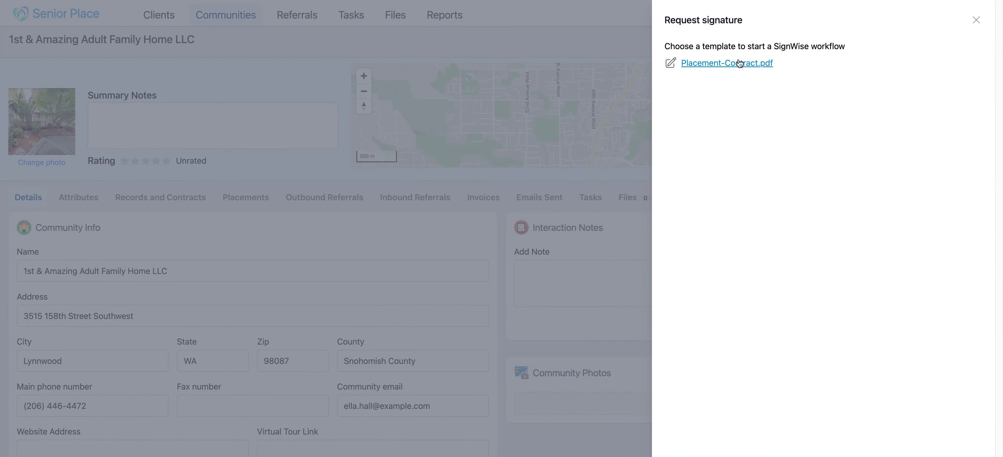
# Set both sender date fields to 03/13/2024 and the contract terms text to 90%
pyautogui.tripleClick(85, 67)
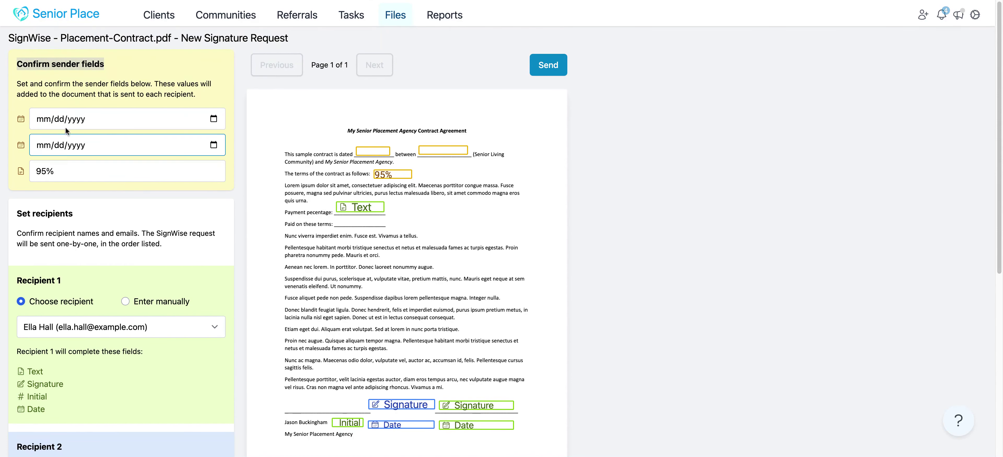
pyautogui.click(207, 120)
pyautogui.write('03132024')
pyautogui.press('Tab')
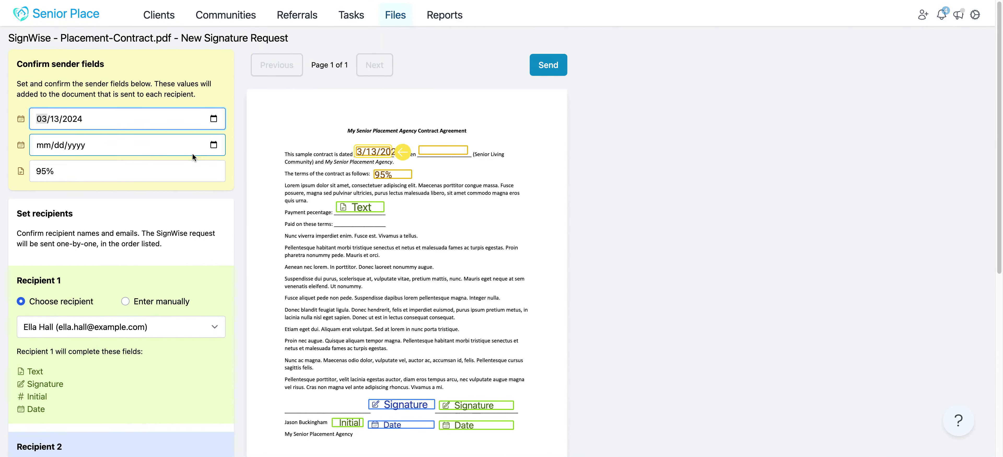
pyautogui.write('03132024')
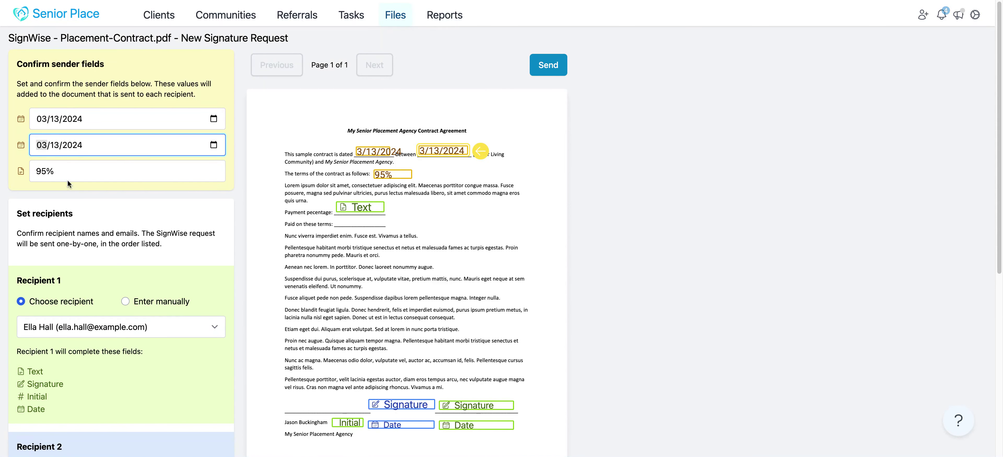
pyautogui.click(67, 179)
pyautogui.moveTo(59, 171); pyautogui.dragTo(35, 170)
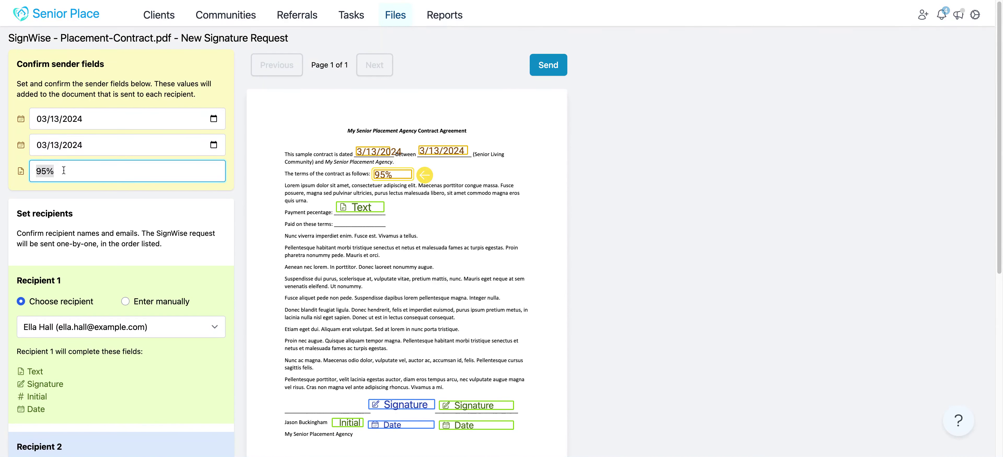
pyautogui.write('90%')
pyautogui.click(189, 187)
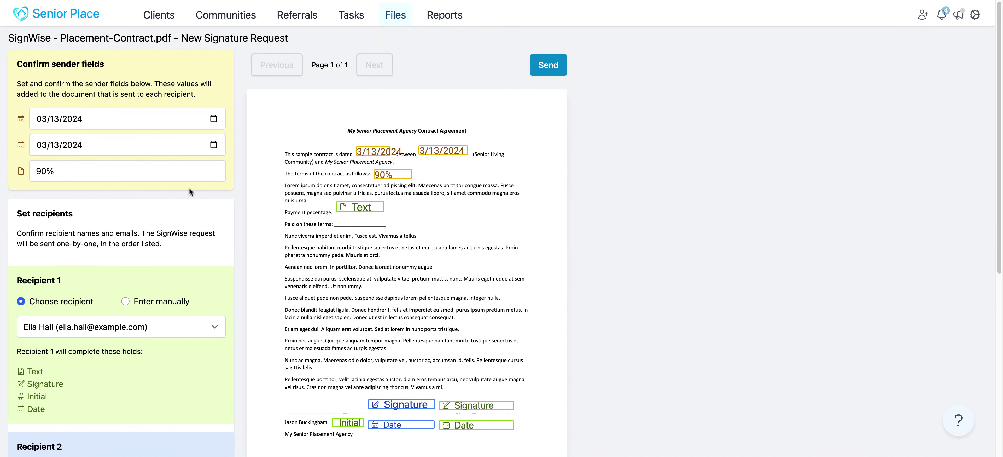
# Check the recipients of the signature request and switch Recipient 1 to manual entry of name and email
pyautogui.scroll(-2, 146, 202)
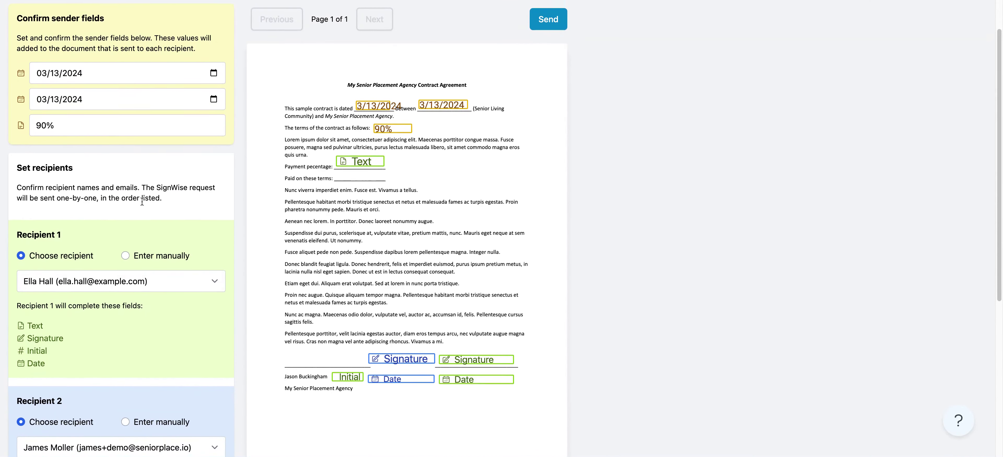
pyautogui.scroll(-2, 141, 199)
pyautogui.moveTo(80, 145); pyautogui.dragTo(14, 147)
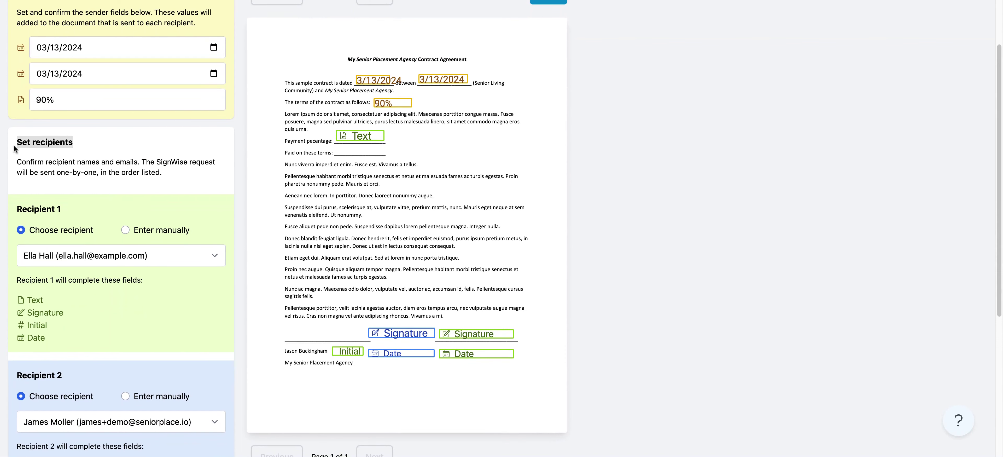
pyautogui.moveTo(74, 374); pyautogui.dragTo(18, 375)
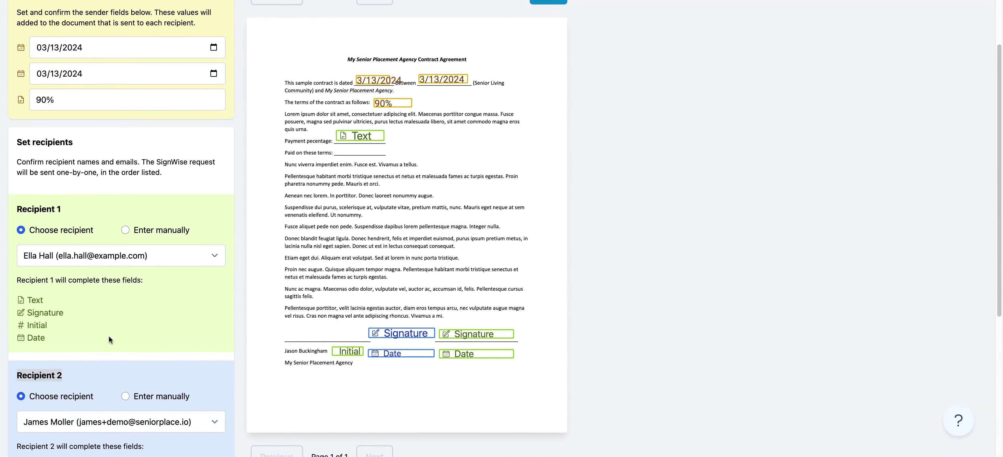
pyautogui.scroll(-1, 111, 307)
pyautogui.scroll(-1, 93, 287)
pyautogui.click(83, 177)
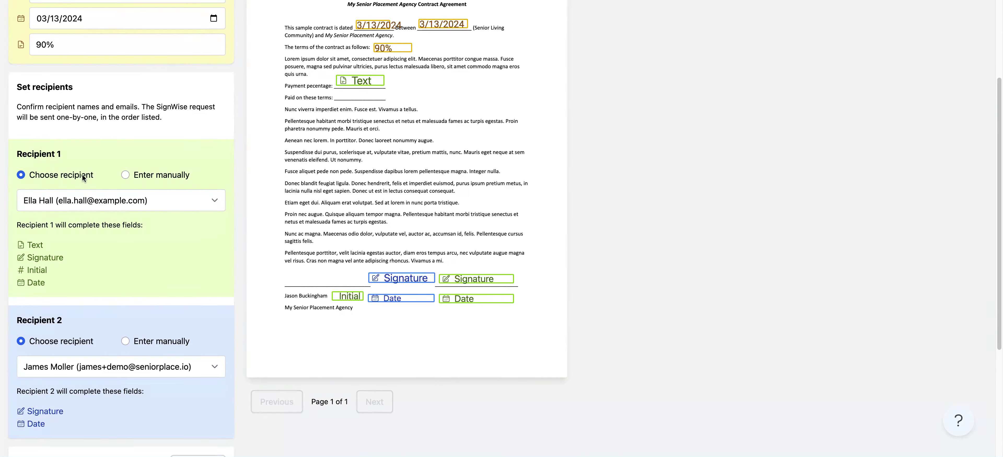
pyautogui.moveTo(72, 176); pyautogui.dragTo(29, 176)
pyautogui.click(74, 203)
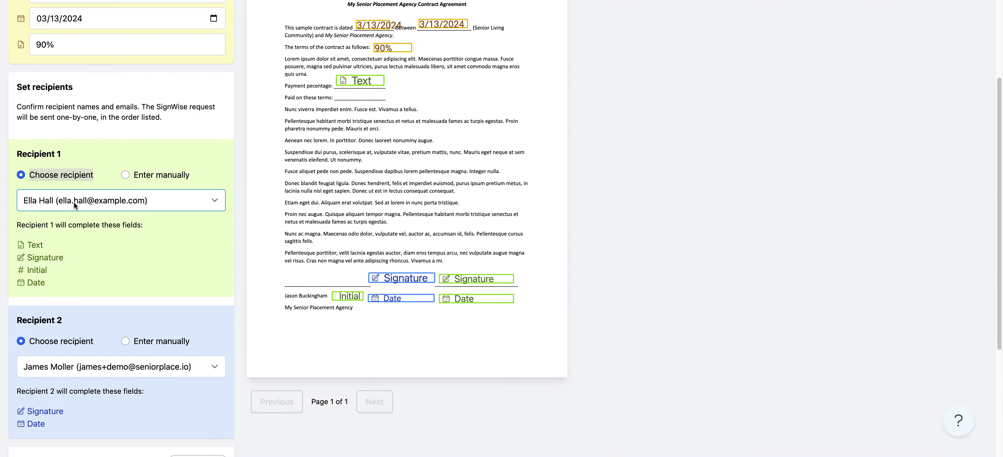
pyautogui.click(125, 175)
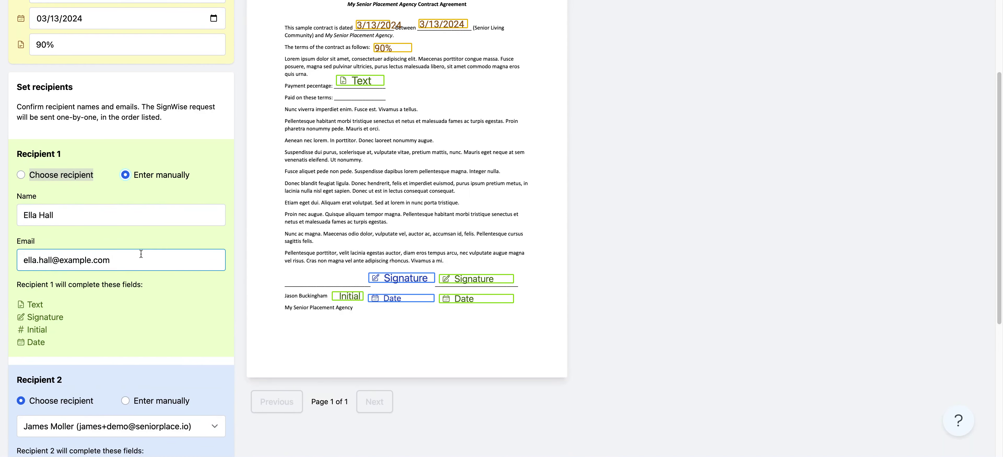
# Check Recipient 2 and the email content of the signature request, and send the request
pyautogui.scroll(-5, 116, 261)
pyautogui.scroll(-3, 112, 251)
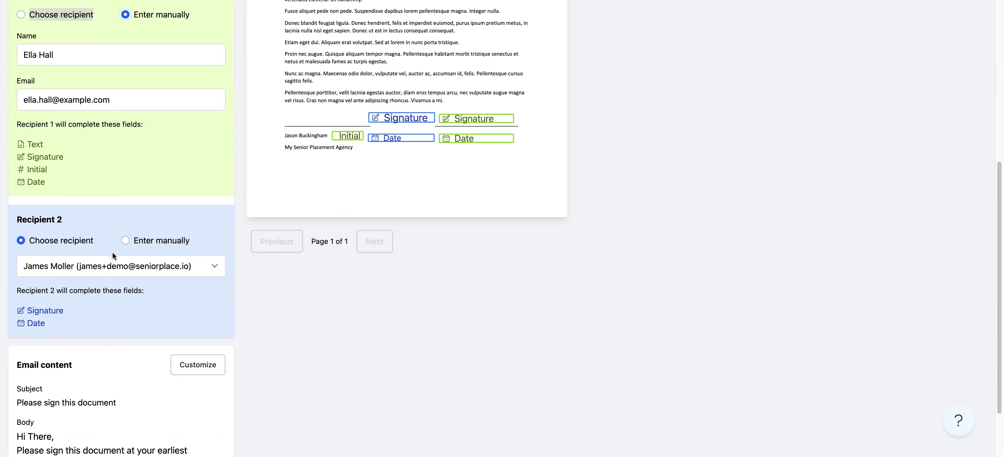
pyautogui.moveTo(76, 290); pyautogui.dragTo(22, 289)
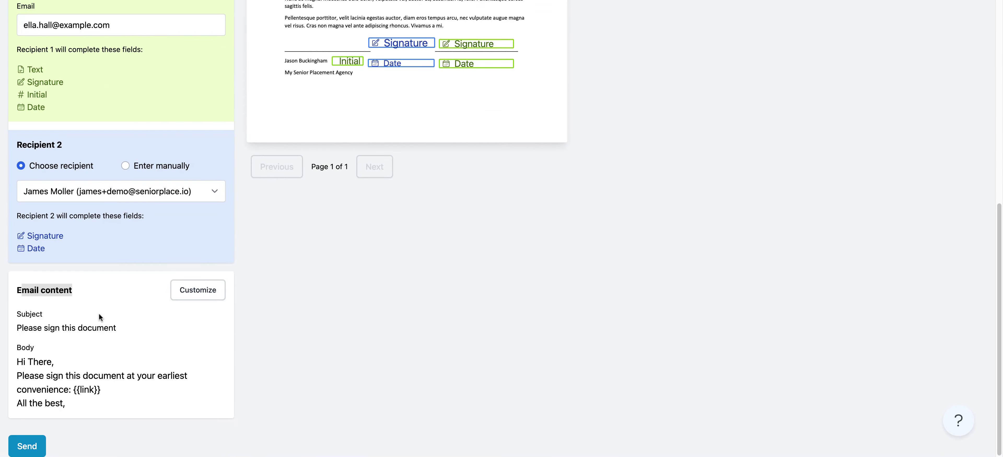
pyautogui.click(107, 309)
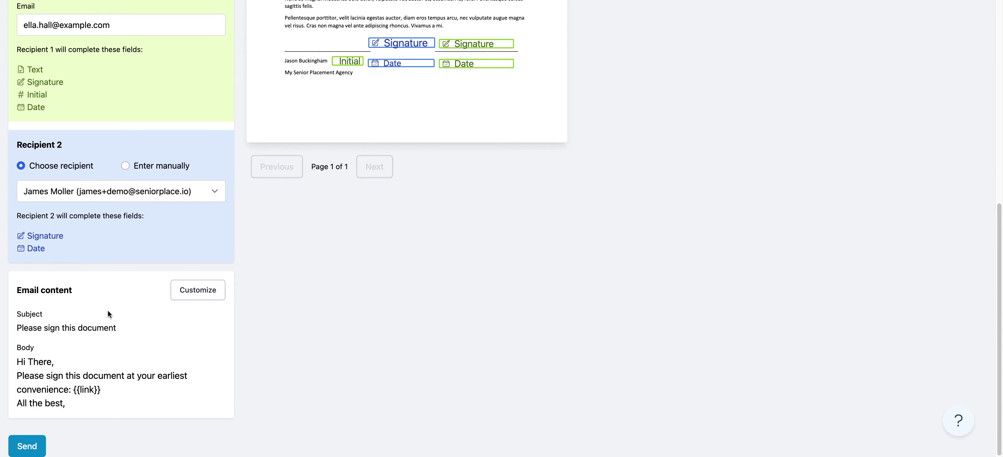
pyautogui.scroll(10, 117, 293)
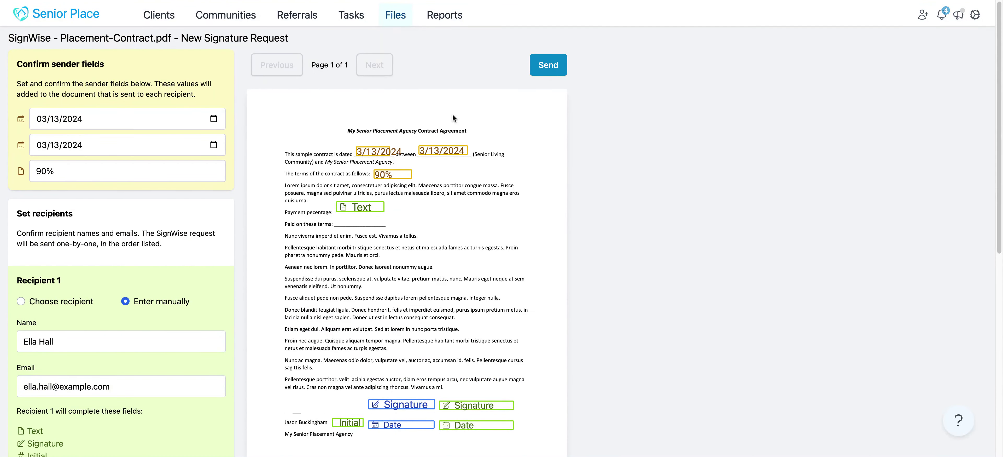
pyautogui.click(561, 63)
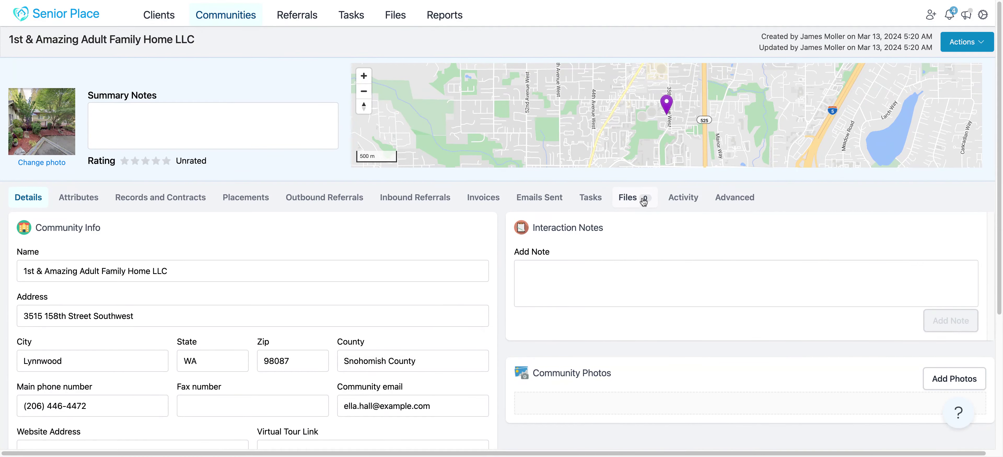
# Open the community's files and examine each recipient's status in the Placement-Contract.pdf SignWise request and the list of all files
pyautogui.click(641, 199)
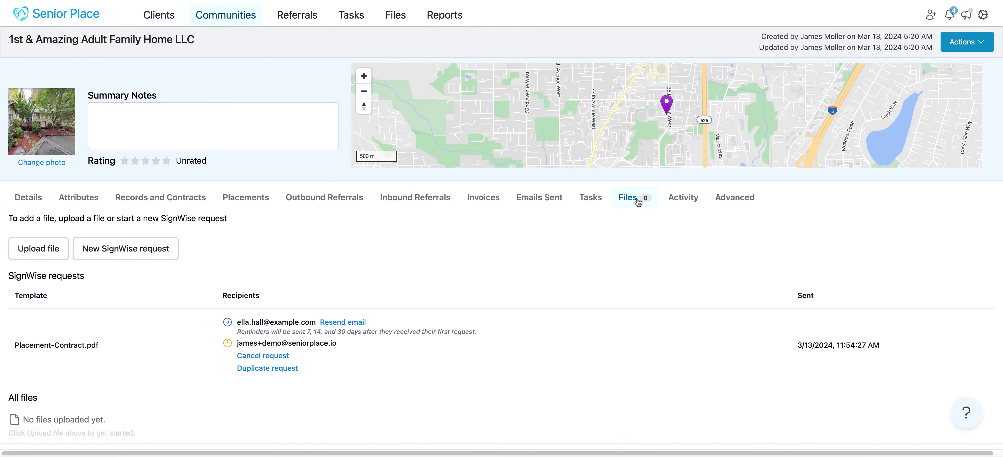
pyautogui.moveTo(98, 279); pyautogui.dragTo(7, 278)
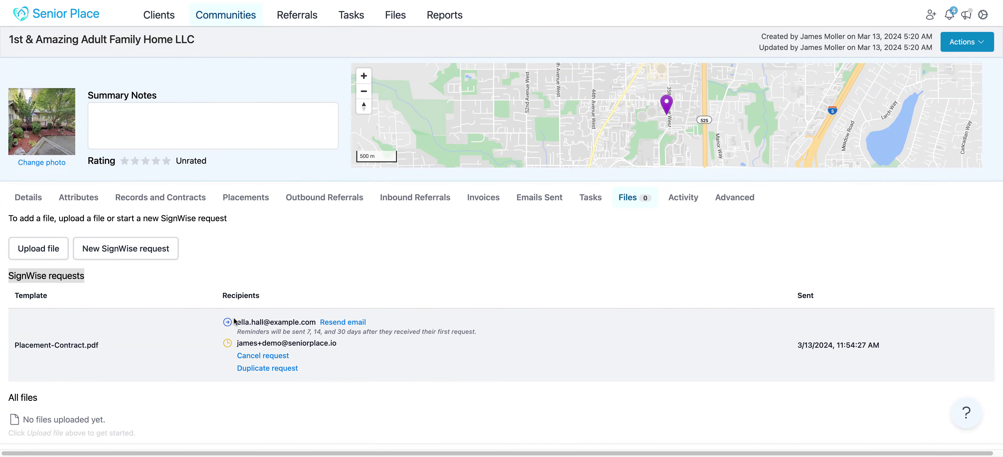
pyautogui.click(237, 325)
pyautogui.moveTo(237, 325); pyautogui.dragTo(315, 322)
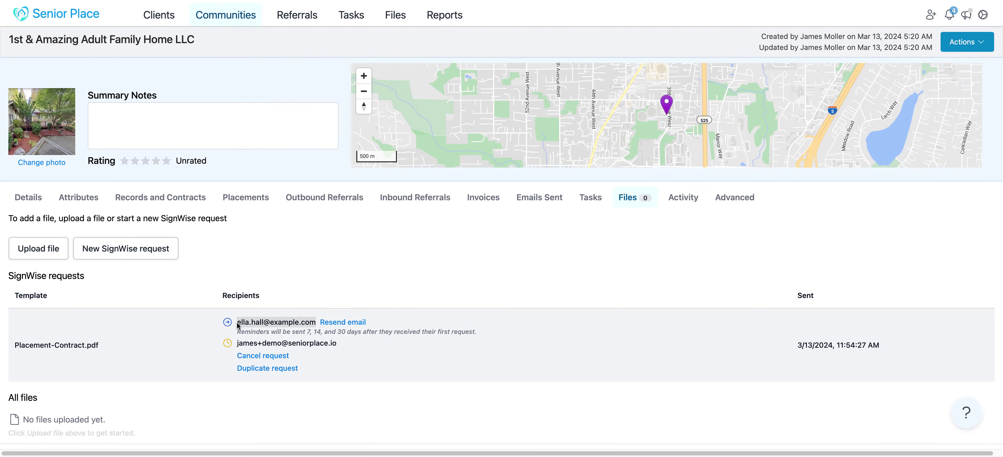
pyautogui.moveTo(337, 343); pyautogui.dragTo(237, 344)
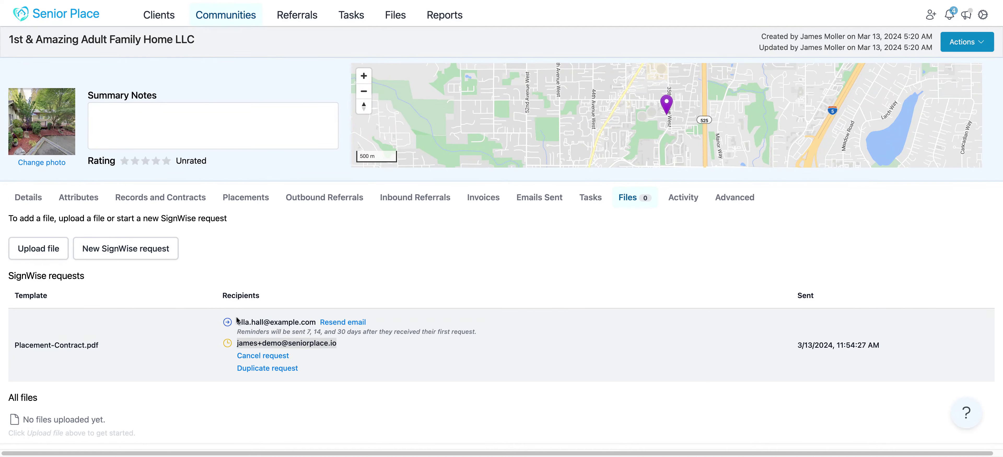
pyautogui.click(242, 342)
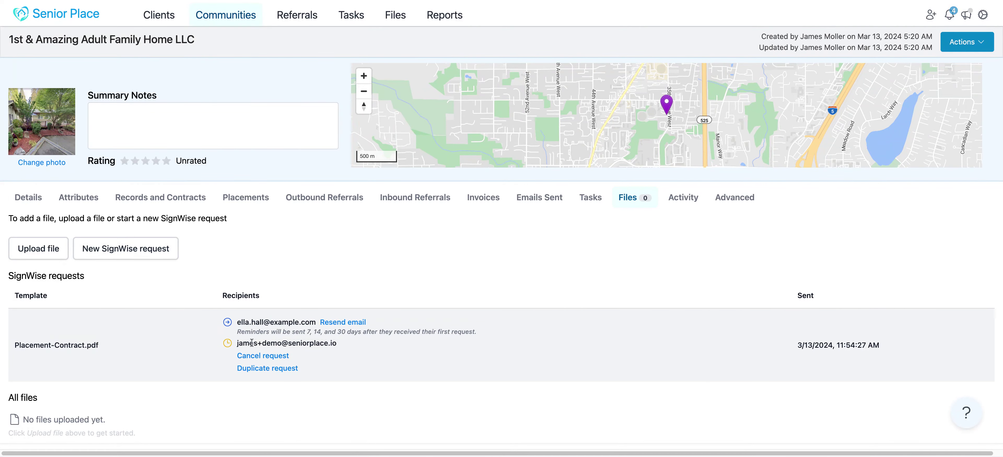
pyautogui.doubleClick(252, 342)
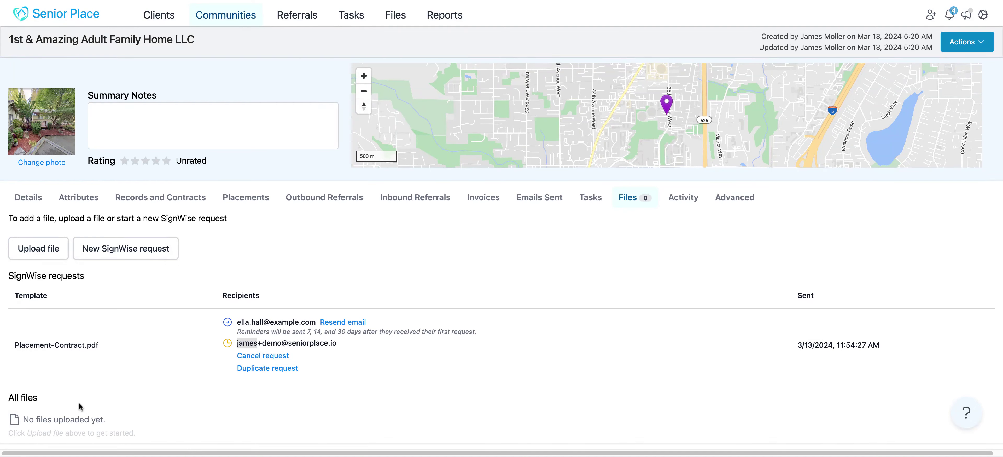
pyautogui.moveTo(80, 401); pyautogui.dragTo(8, 403)
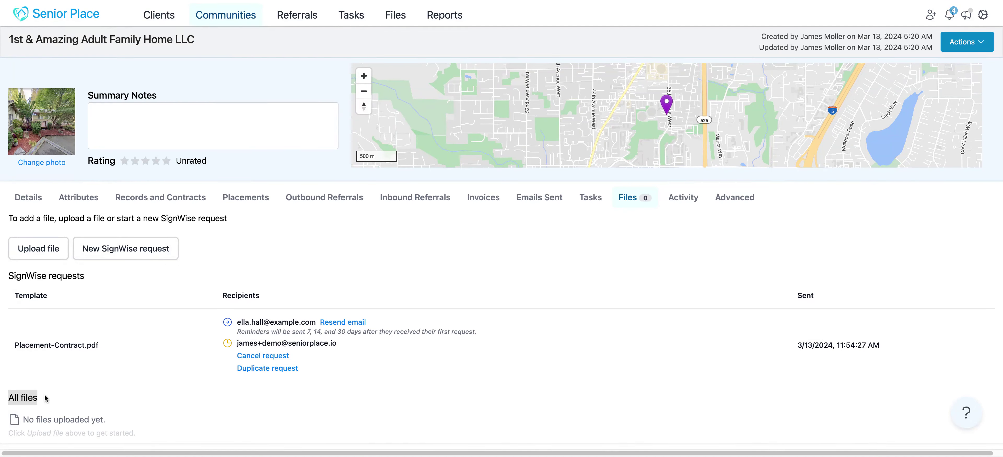